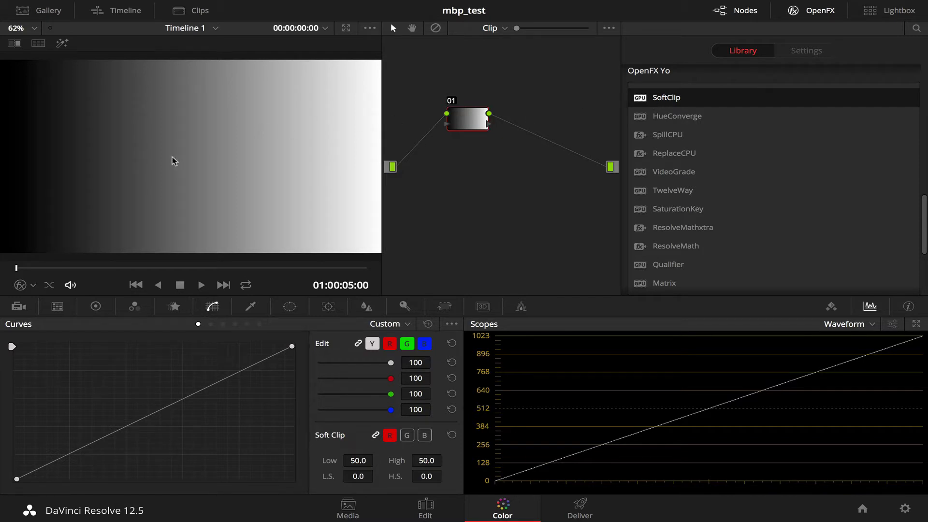
# - Find the VideoGrade effect in the OpenFX library and apply it to node 01
pyautogui.scroll(-5, 719, 180)
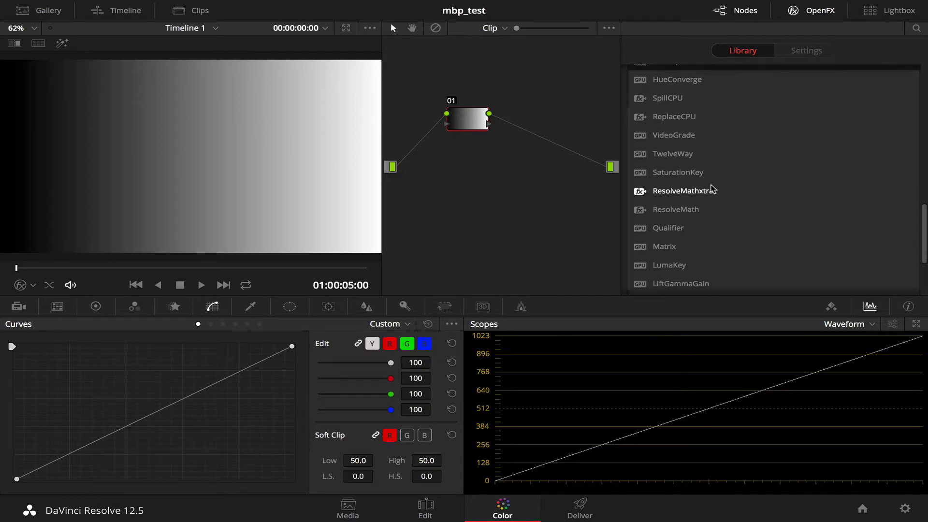
pyautogui.scroll(-2, 696, 196)
pyautogui.scroll(6, 687, 203)
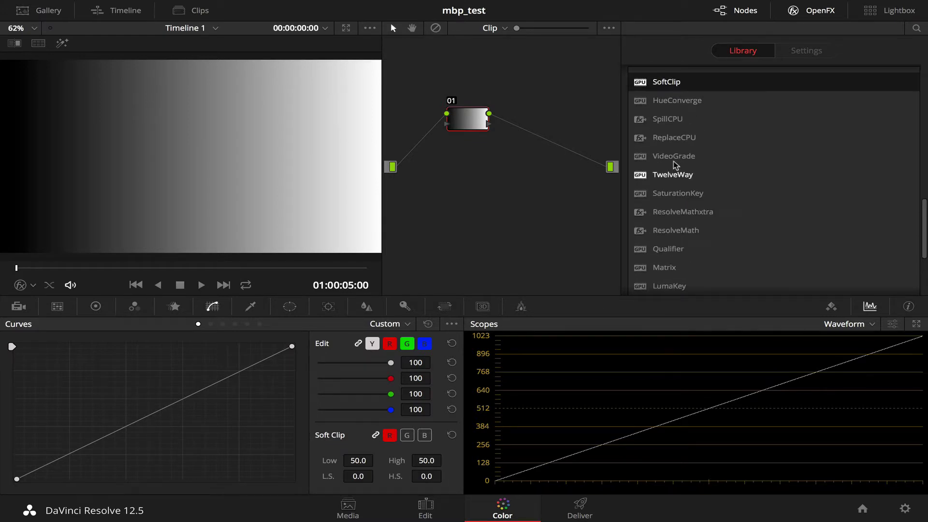
pyautogui.moveTo(671, 157); pyautogui.dragTo(468, 121)
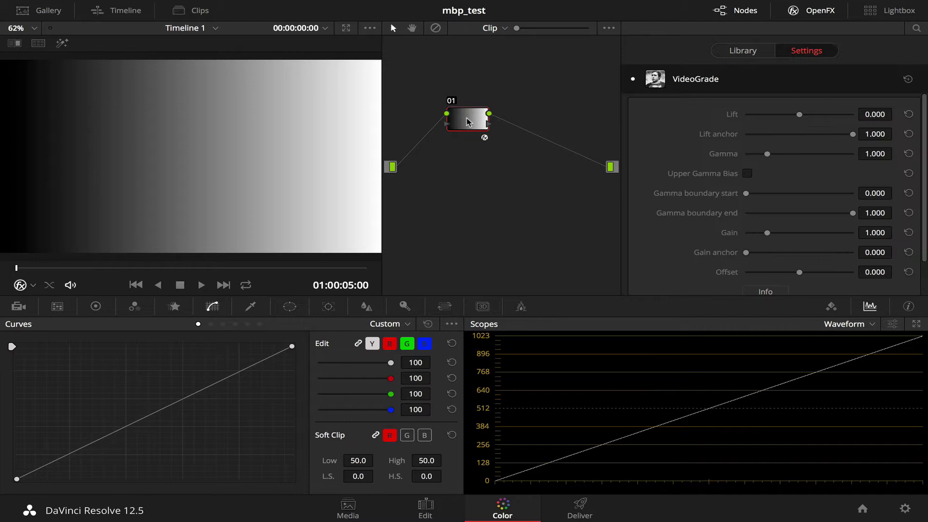
# - Set VideoGrade's gain to 2.000 and lower its offset to about -0.265
pyautogui.doubleClick(875, 234)
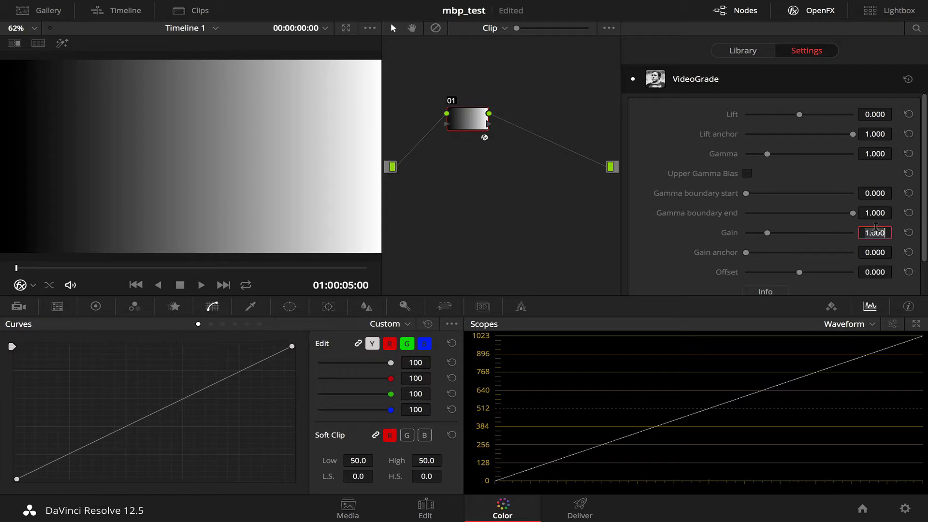
pyautogui.write('2')
pyautogui.press('Return')
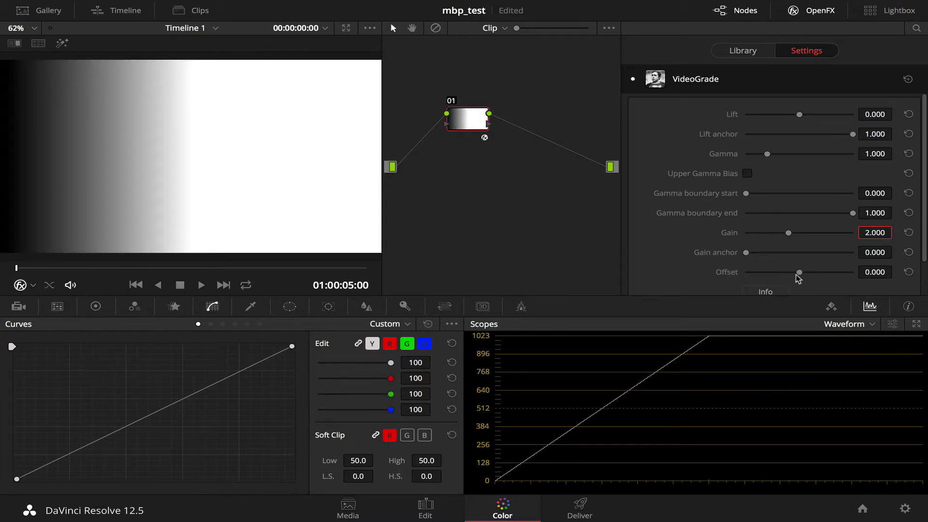
pyautogui.moveTo(800, 272); pyautogui.dragTo(788, 274)
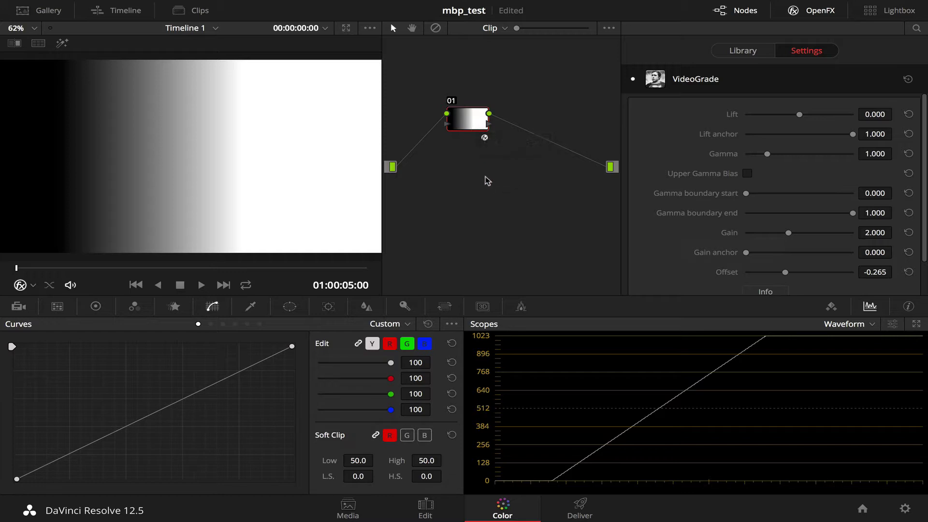
# - Add a serial node after node 01 and apply the SoftClip effect to it, keeping source log on Bypass
pyautogui.hotkey('alt', 's')
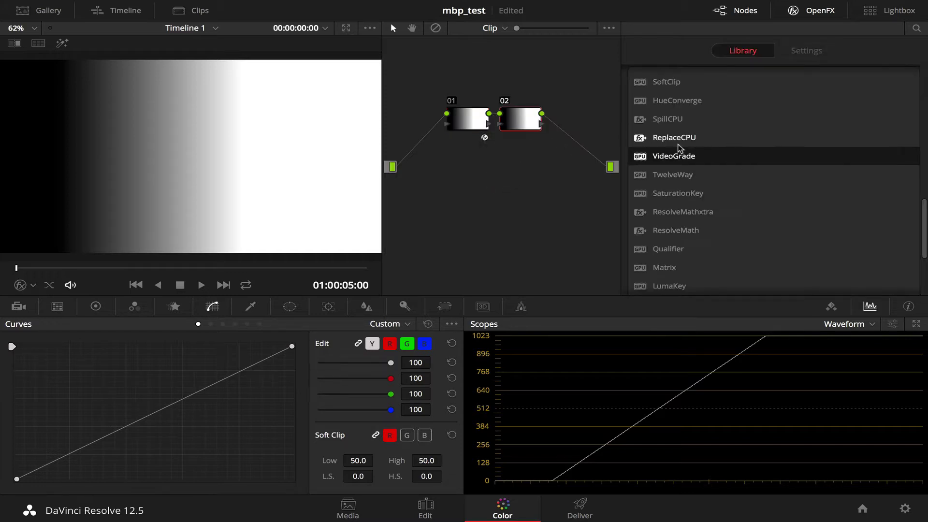
pyautogui.moveTo(666, 83); pyautogui.dragTo(529, 118)
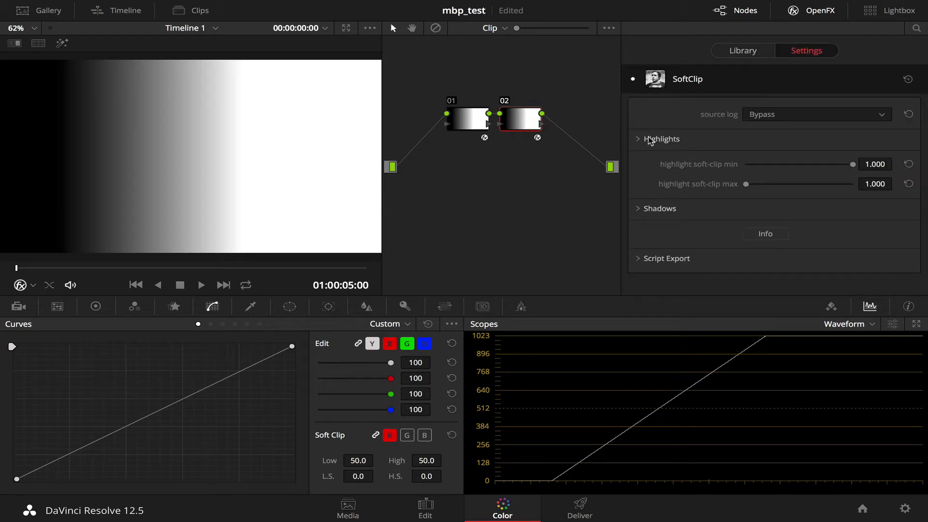
pyautogui.click(802, 115)
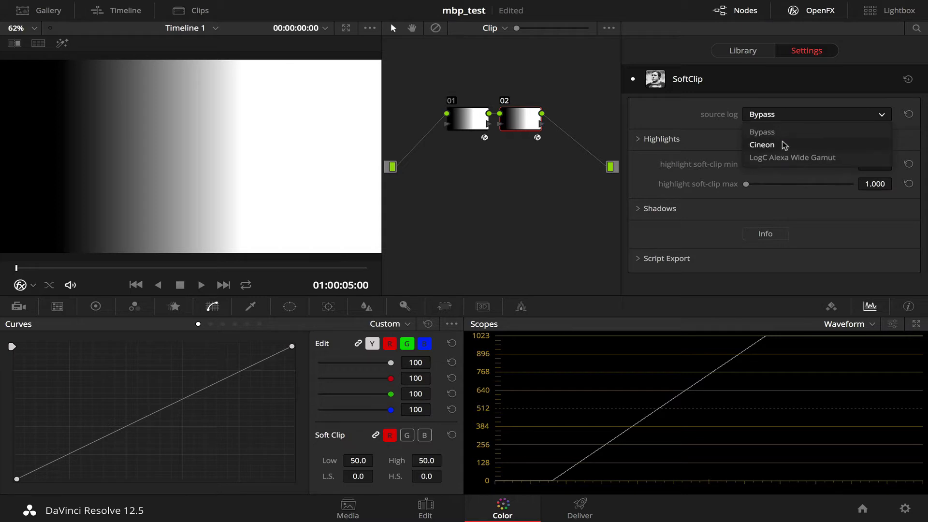
pyautogui.click(681, 117)
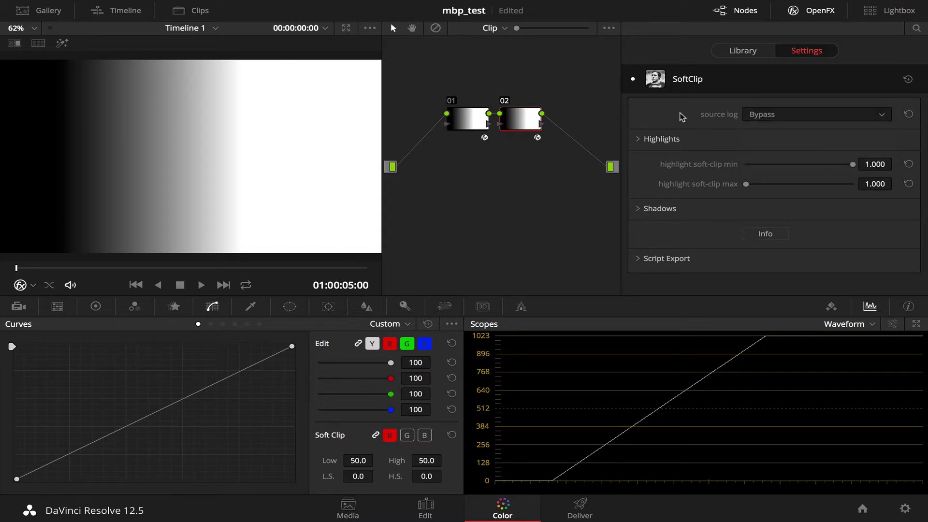
# - While temporarily displaying the highlights, set highlight compress to about -1.917 and redistribute to about 2.223
pyautogui.click(638, 140)
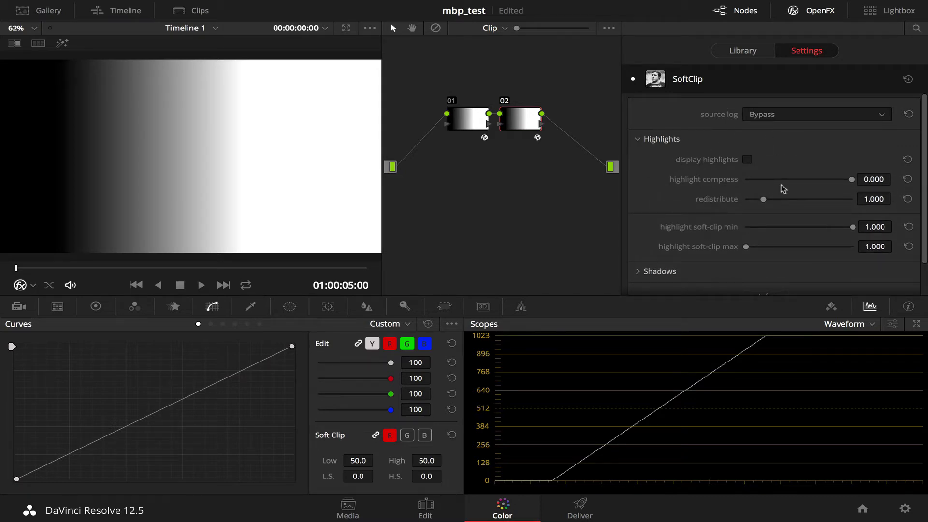
pyautogui.click(747, 160)
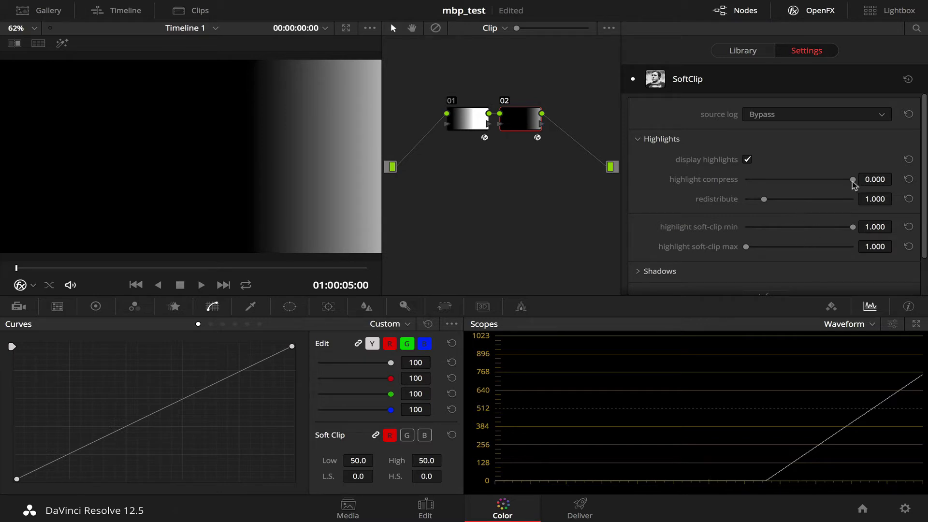
pyautogui.moveTo(852, 180); pyautogui.dragTo(819, 181)
pyautogui.moveTo(764, 200); pyautogui.dragTo(791, 200)
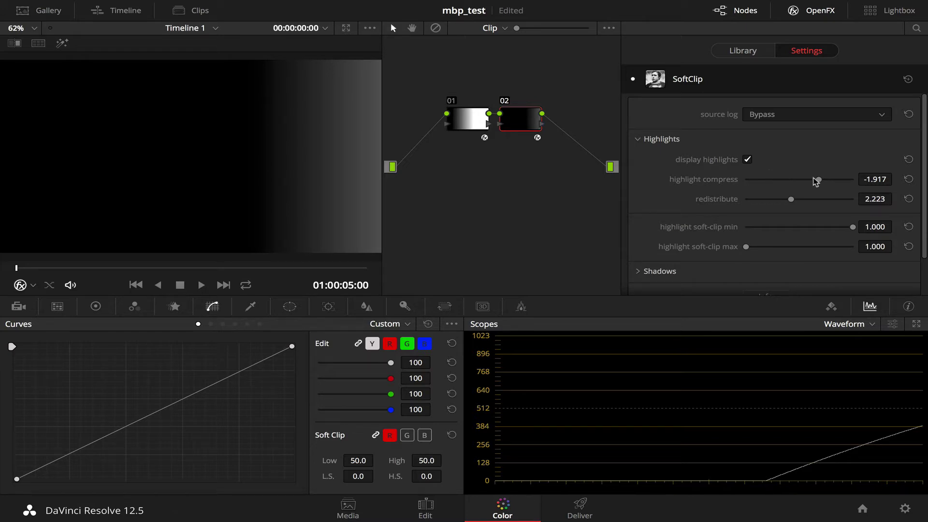
pyautogui.click(748, 160)
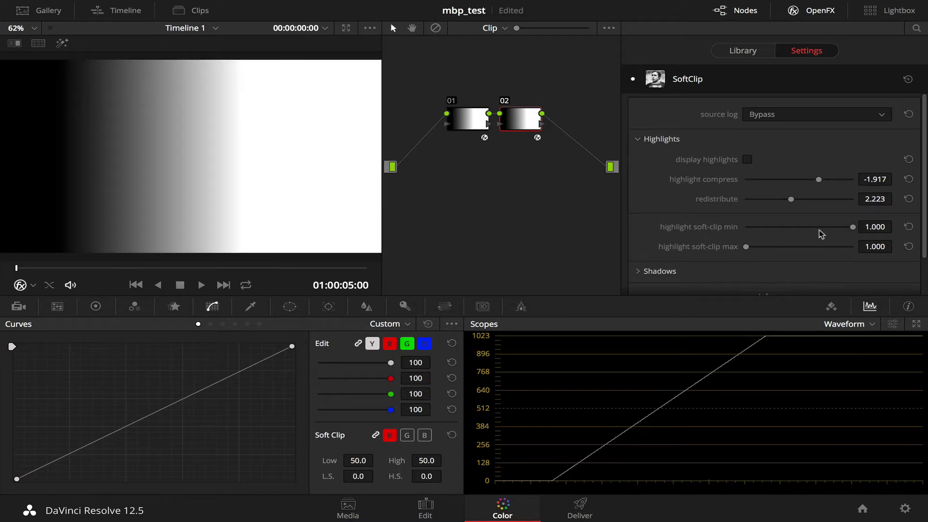
# - Adjust the highlight roll-off to about 0.759 soft-clip min, -1.734 highlight compress and 1.362 soft-clip max
pyautogui.moveTo(853, 228); pyautogui.dragTo(827, 228)
pyautogui.moveTo(819, 180)
pyautogui.mouseDown()
pyautogui.moveTo(830, 180)
pyautogui.moveTo(820, 179)
pyautogui.moveTo(824, 187)
pyautogui.mouseUp()
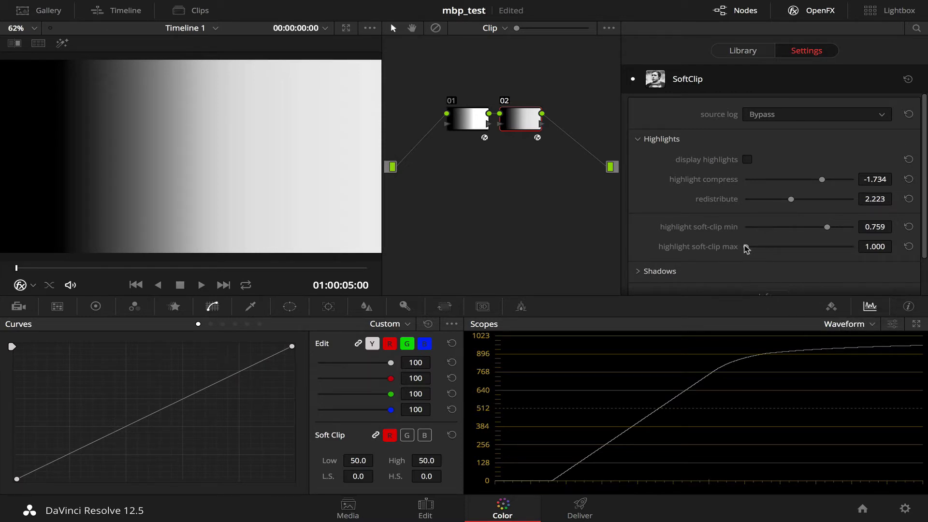
pyautogui.moveTo(747, 249); pyautogui.dragTo(757, 249)
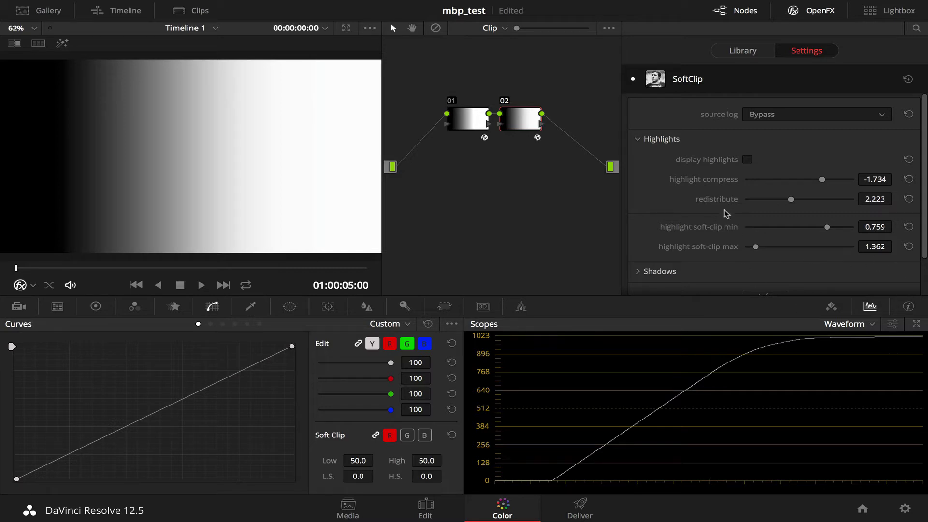
# - Check the highlights display briefly, then refine highlight soft-clip max to about 1.458 and min to about 0.687
pyautogui.click(748, 160)
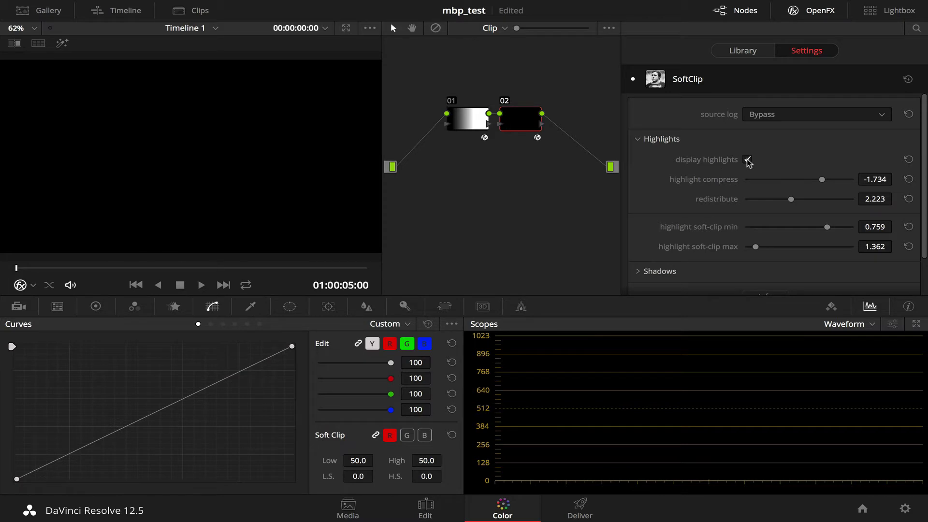
pyautogui.click(748, 160)
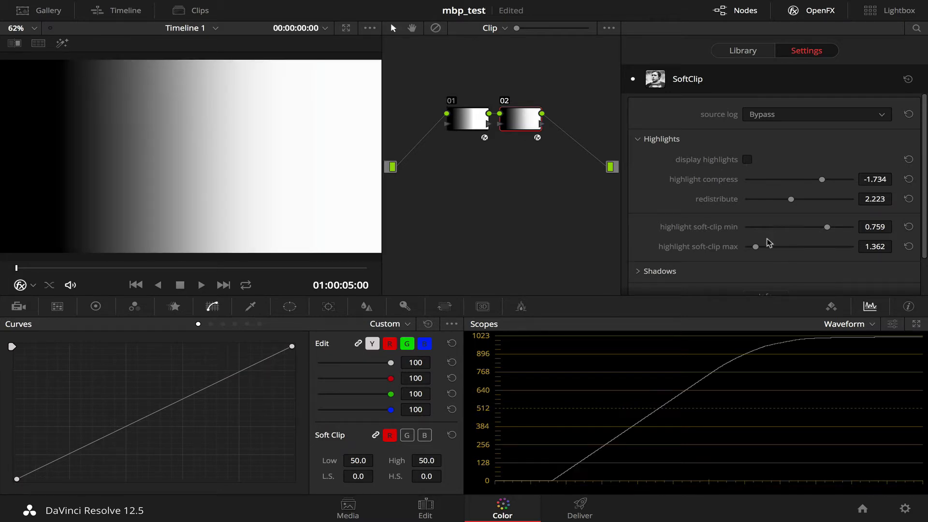
pyautogui.moveTo(757, 248)
pyautogui.mouseDown()
pyautogui.moveTo(770, 247)
pyautogui.moveTo(760, 248)
pyautogui.mouseUp()
pyautogui.moveTo(826, 228); pyautogui.dragTo(821, 229)
# - Expand the Shadows settings and, with shadows temporarily displayed, raise shadow soft-clip to about 0.217
pyautogui.scroll(-2, 684, 209)
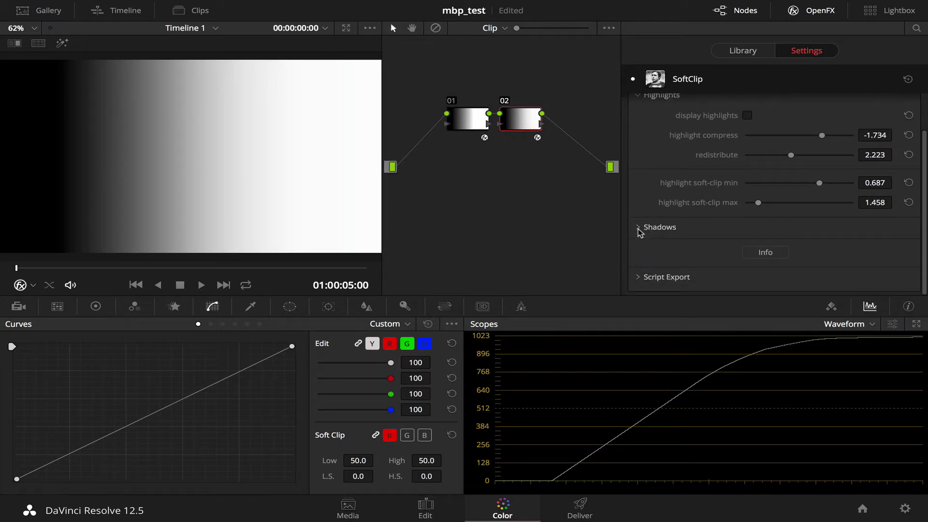
pyautogui.click(640, 232)
pyautogui.scroll(-2, 640, 232)
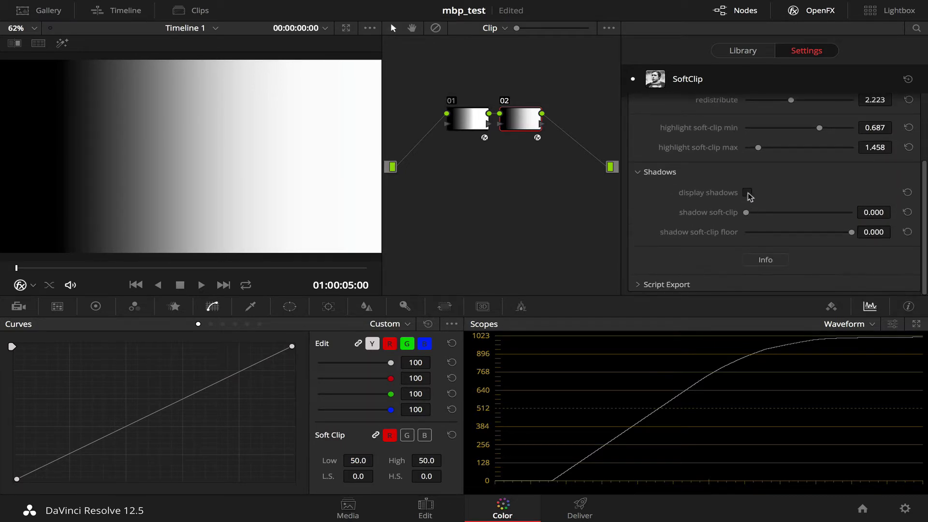
pyautogui.click(747, 194)
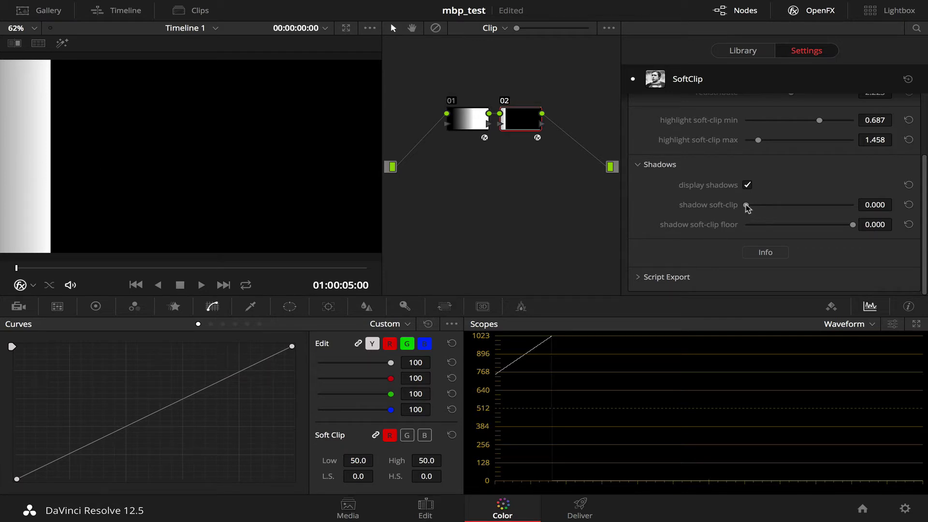
pyautogui.moveTo(748, 208); pyautogui.dragTo(770, 207)
pyautogui.click(749, 185)
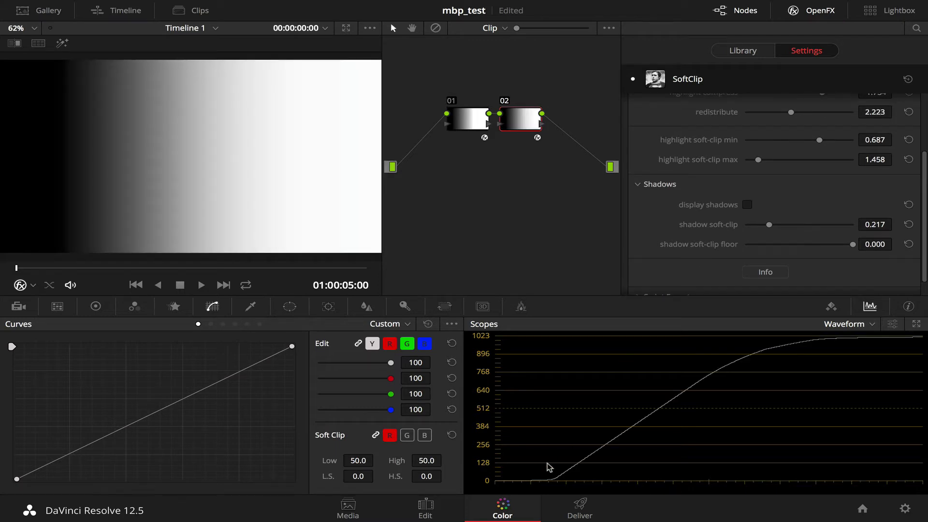
# - Set shadow soft-clip to about 0.946 and its floor to about -0.051, then briefly check the shadows display
pyautogui.moveTo(772, 225); pyautogui.dragTo(844, 248)
pyautogui.moveTo(840, 241)
pyautogui.mouseDown()
pyautogui.moveTo(847, 225)
pyautogui.moveTo(843, 246)
pyautogui.mouseUp()
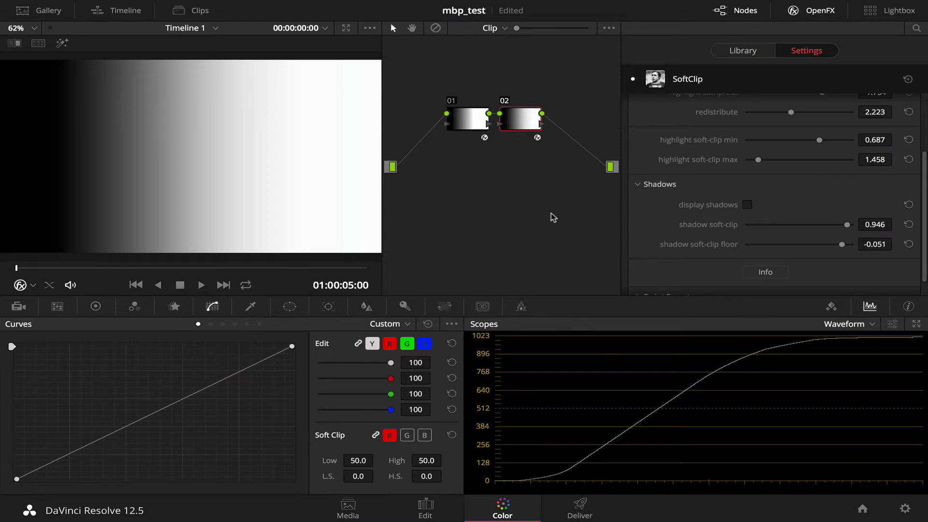
pyautogui.click(746, 206)
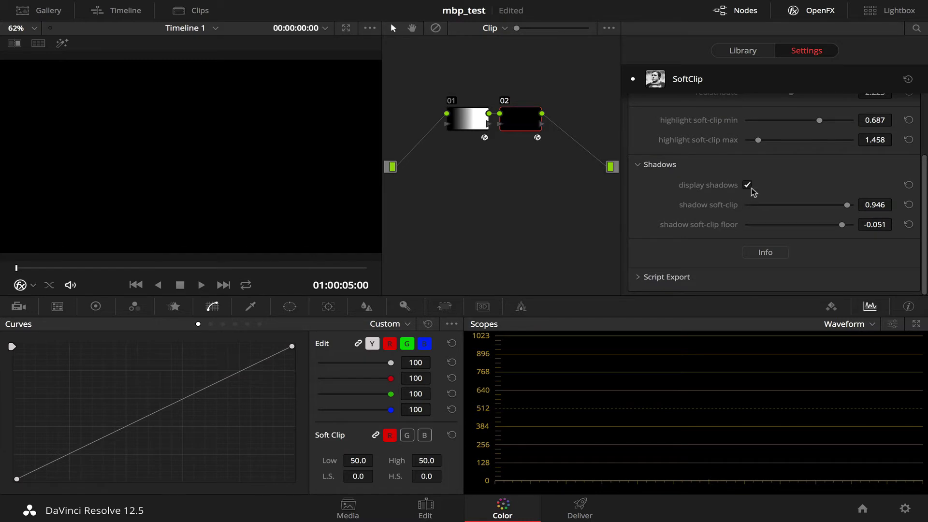
pyautogui.click(748, 187)
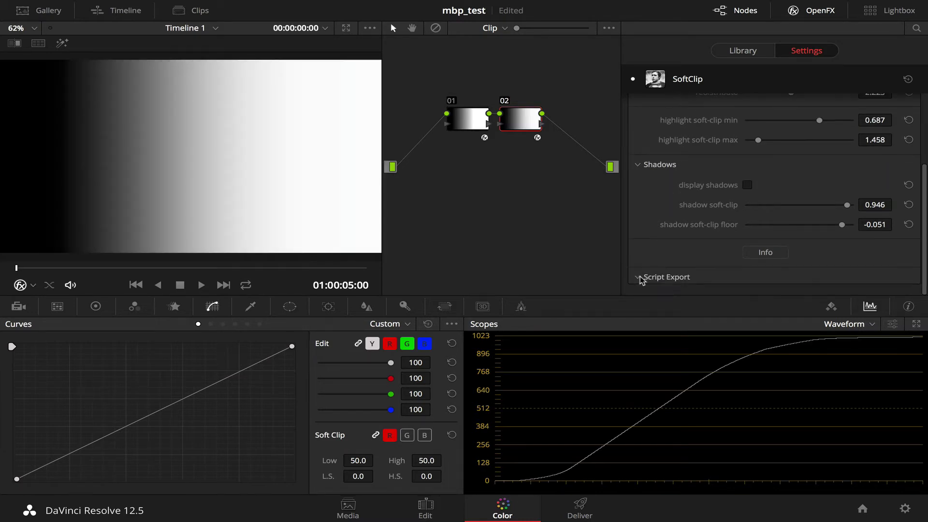
# - Expand SoftClip's Script Export settings and look over the DCTL and Nuke script export options
pyautogui.click(640, 283)
pyautogui.scroll(-3, 643, 276)
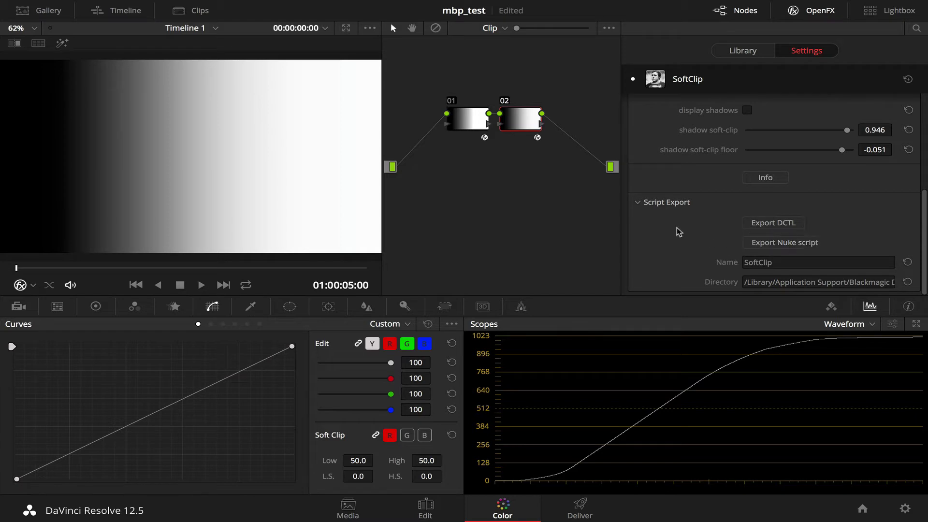
pyautogui.scroll(5, 679, 232)
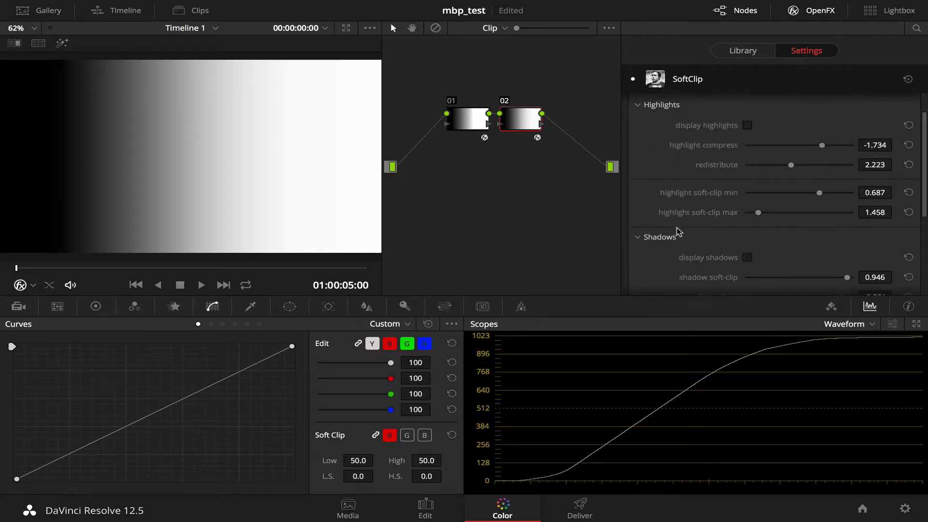
pyautogui.scroll(-3, 678, 232)
pyautogui.scroll(3, 676, 232)
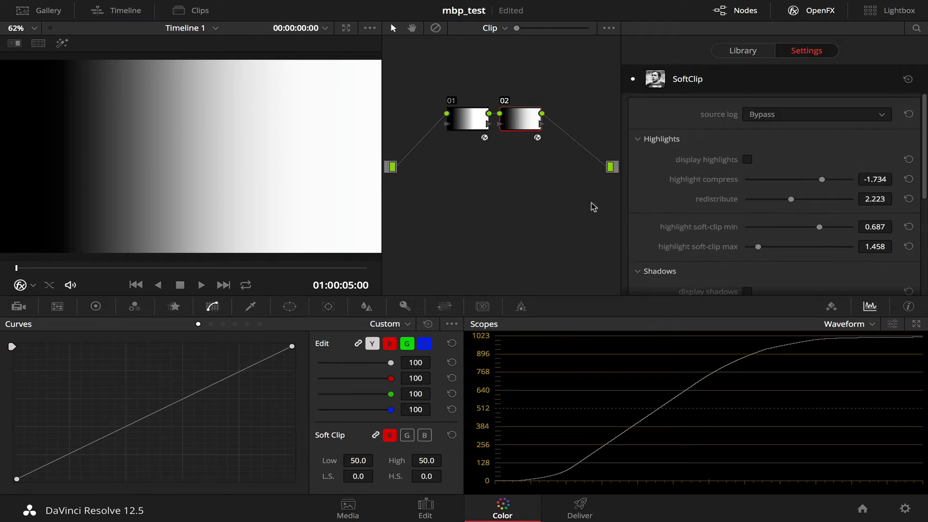
# - Go to the next clip, apply SoftClip to its node 01 and set source log to LogC Alexa Wide Gamut
pyautogui.click(223, 285)
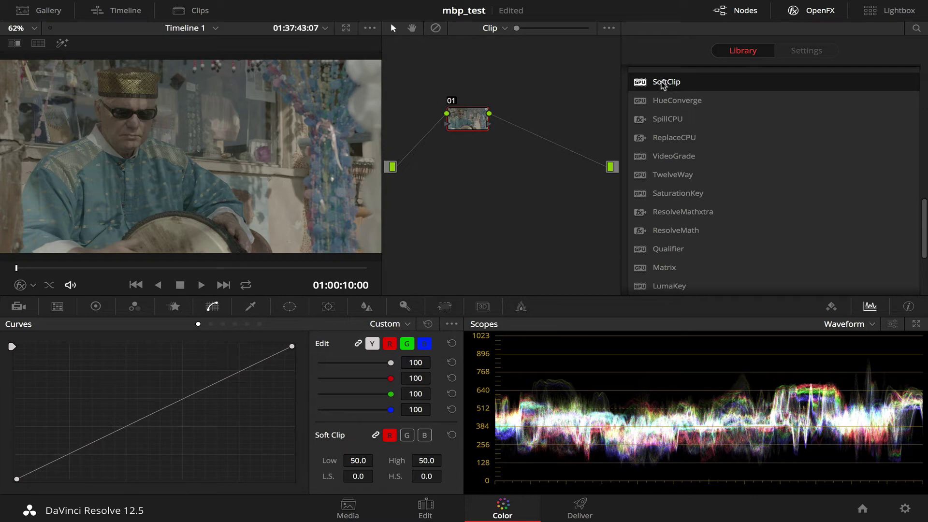
pyautogui.moveTo(661, 83); pyautogui.dragTo(476, 122)
pyautogui.click(778, 115)
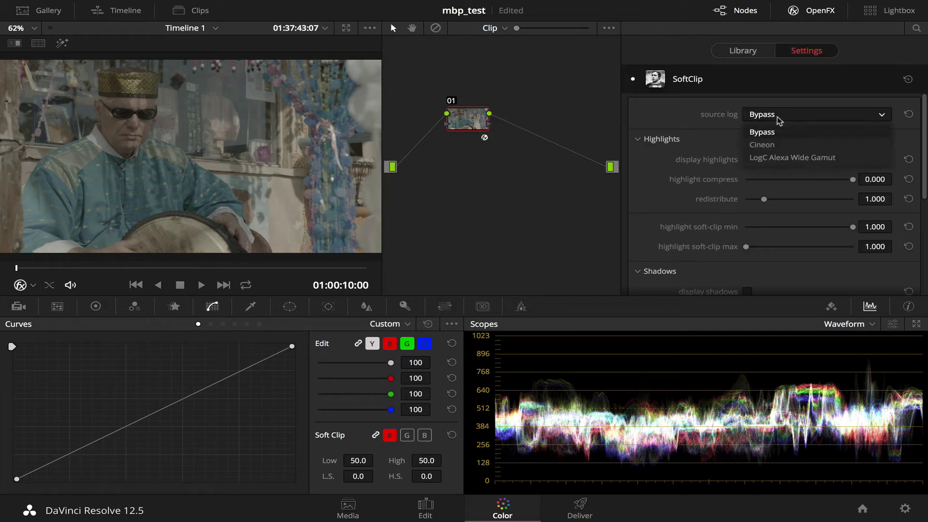
pyautogui.click(802, 158)
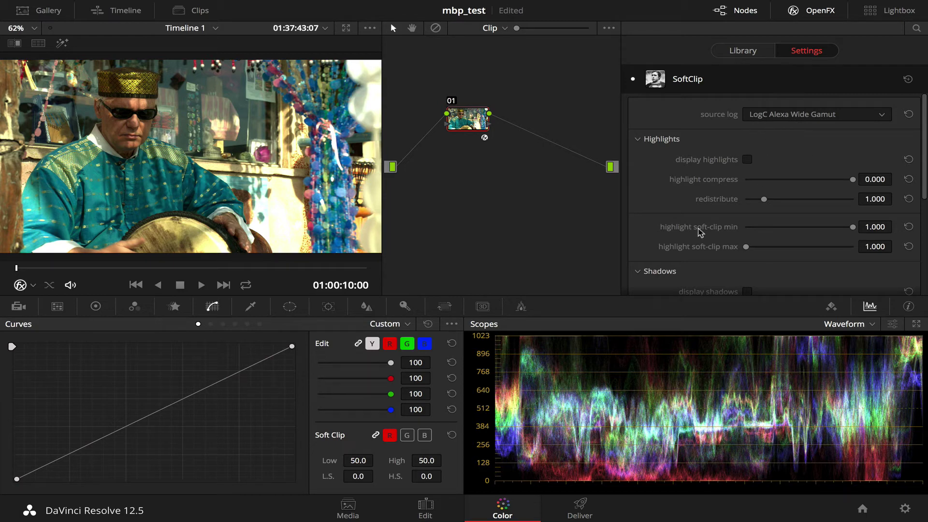
pyautogui.scroll(-8, 683, 233)
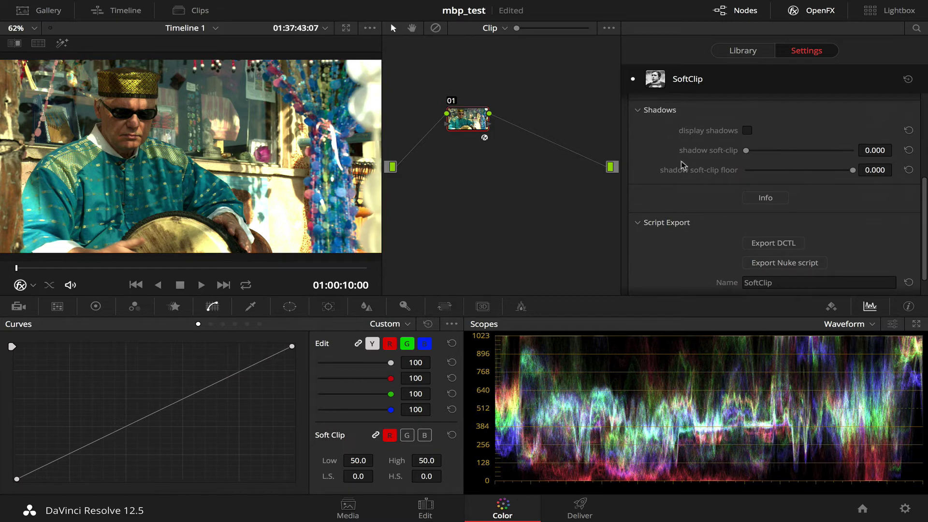
pyautogui.scroll(5, 769, 138)
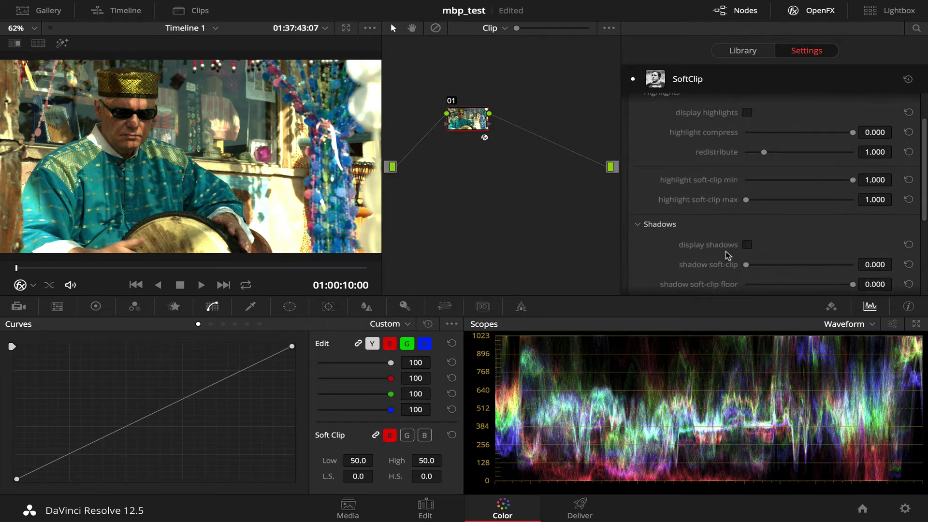
pyautogui.scroll(-3, 728, 255)
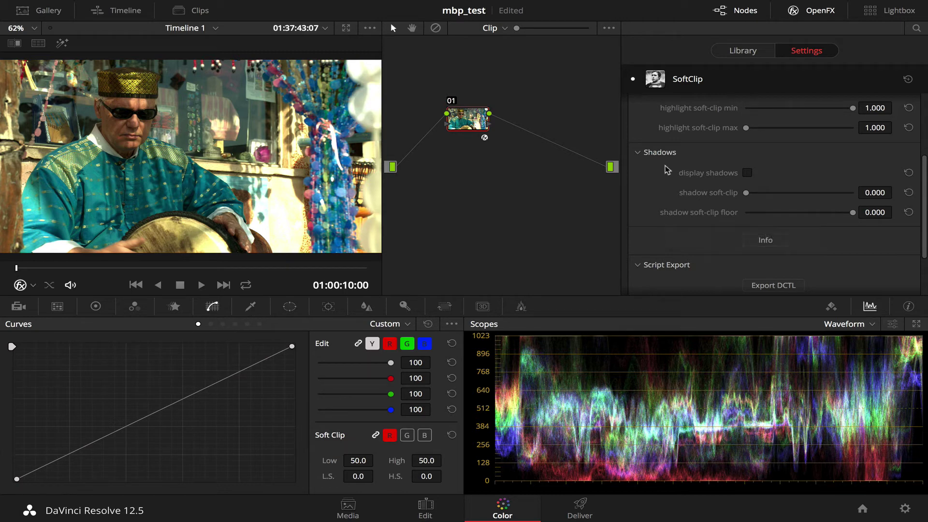
pyautogui.scroll(5, 712, 189)
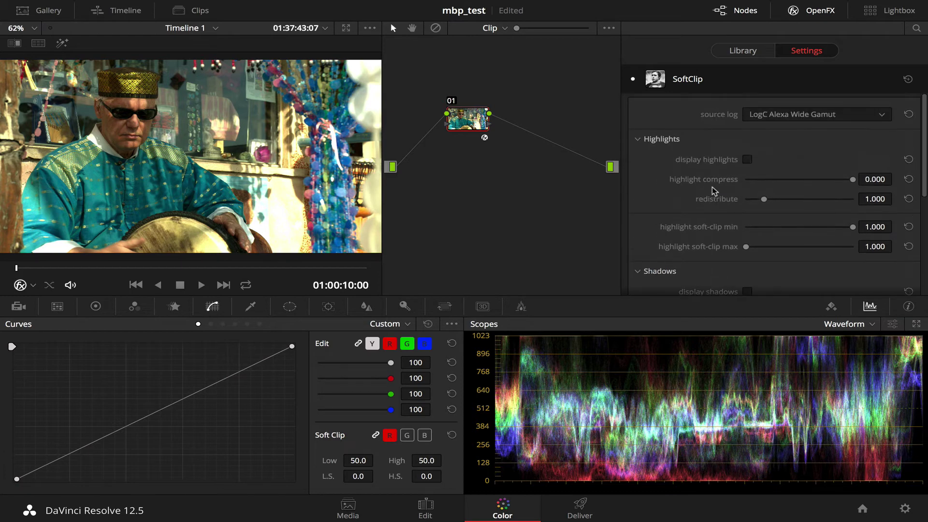
# - With highlights temporarily displayed, set SoftClip's highlight compress to about -3.180 and redistribute to about 3.006
pyautogui.scroll(-4, 712, 186)
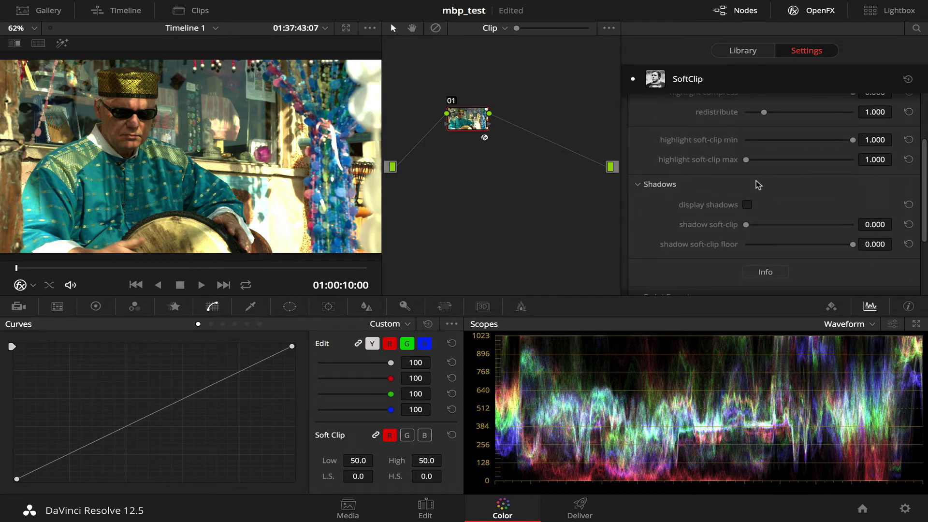
pyautogui.scroll(4, 732, 145)
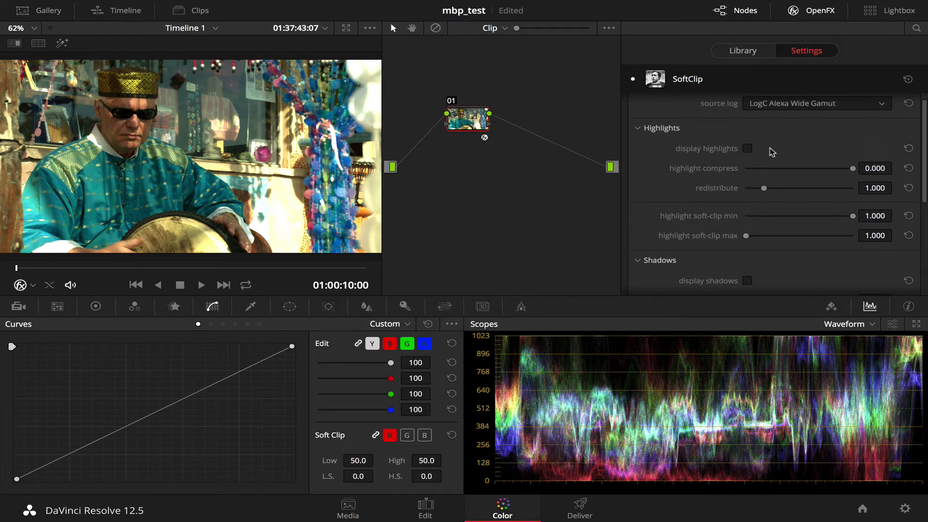
pyautogui.click(747, 149)
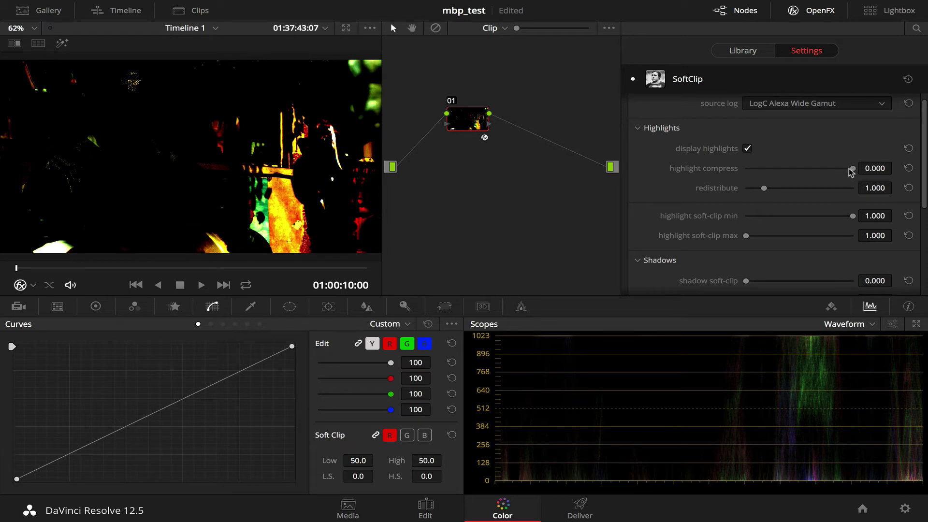
pyautogui.moveTo(849, 170); pyautogui.dragTo(796, 172)
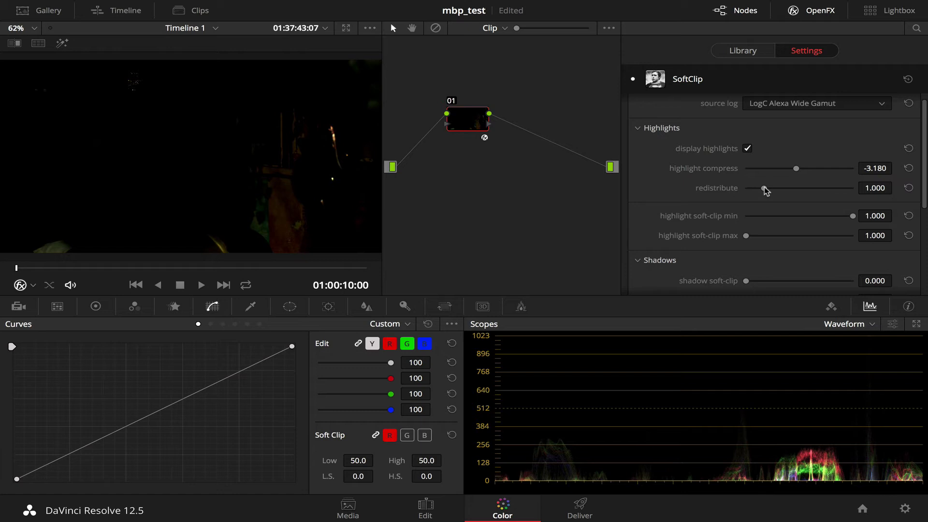
pyautogui.moveTo(764, 190); pyautogui.dragTo(787, 190)
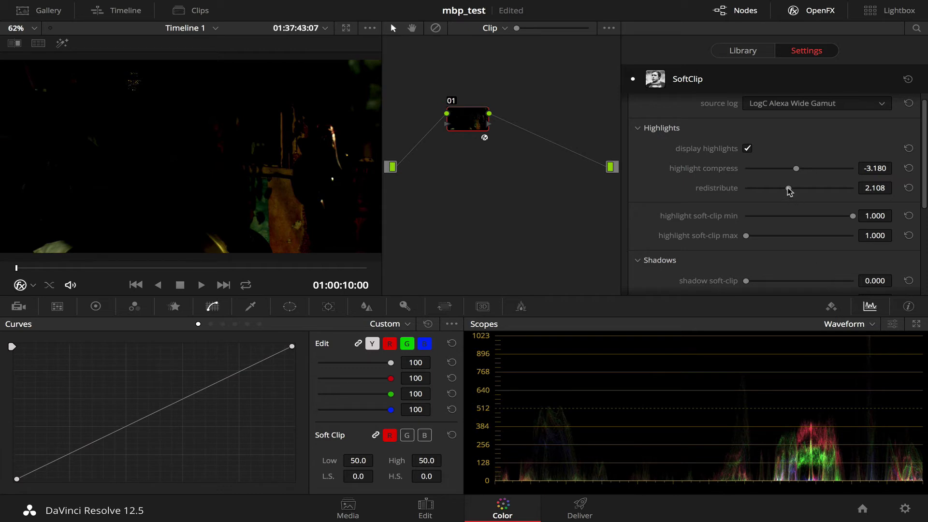
pyautogui.moveTo(788, 191); pyautogui.dragTo(809, 190)
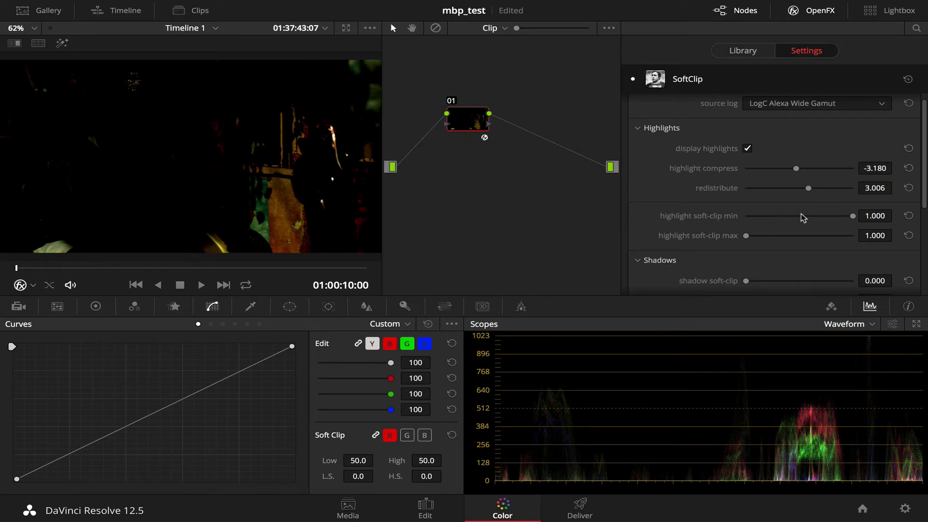
pyautogui.click(747, 149)
# - Set highlight soft-clip min to about 0.687 and max to about 1.144, then refine highlight compress to about -2.784 and redistribute to about 2.600
pyautogui.moveTo(852, 216); pyautogui.dragTo(820, 216)
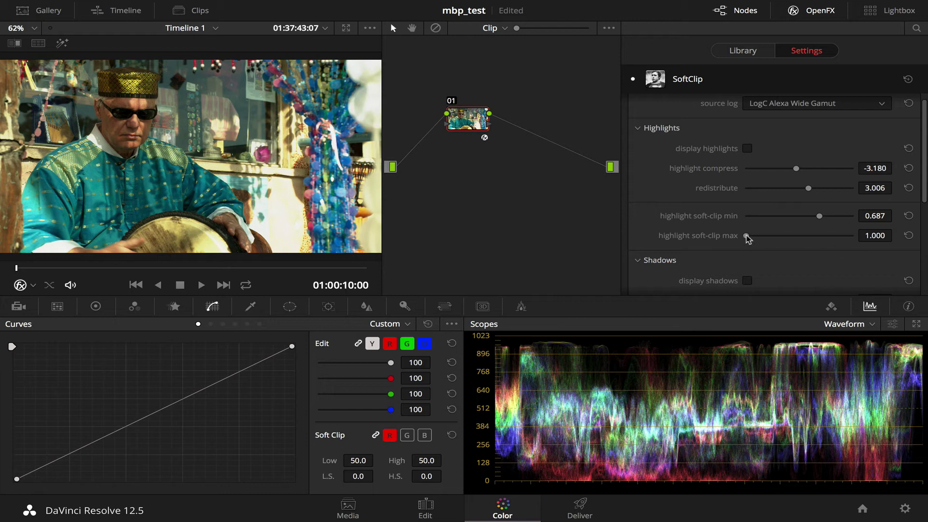
pyautogui.moveTo(746, 236); pyautogui.dragTo(749, 235)
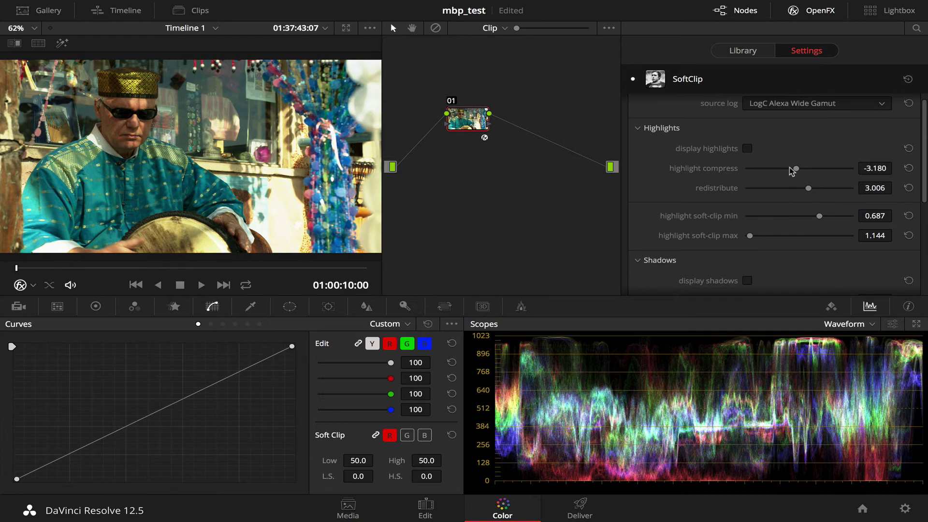
pyautogui.moveTo(796, 170); pyautogui.dragTo(800, 191)
# - Briefly display the clipped shadows, then set shadow soft-clip to about 0.156 and its floor to about -0.027
pyautogui.scroll(-3, 773, 243)
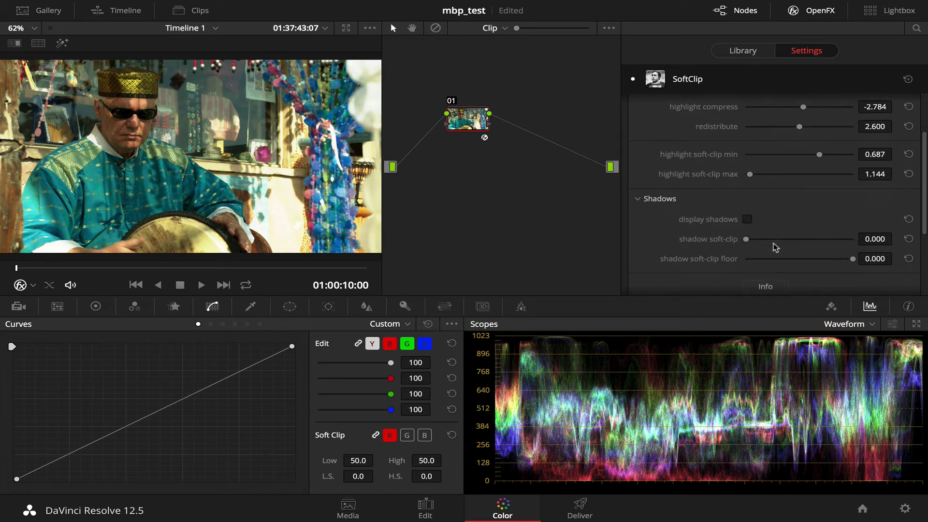
pyautogui.click(748, 218)
pyautogui.scroll(-1, 679, 213)
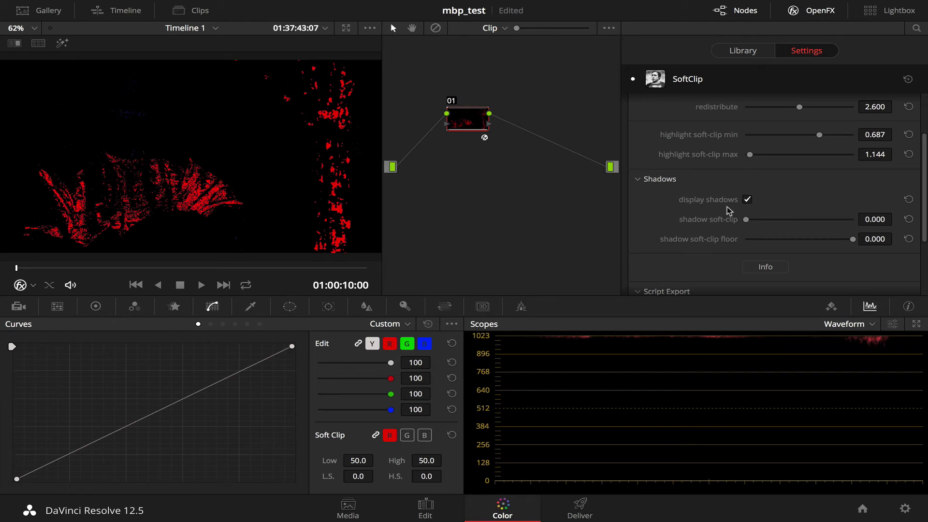
pyautogui.click(749, 199)
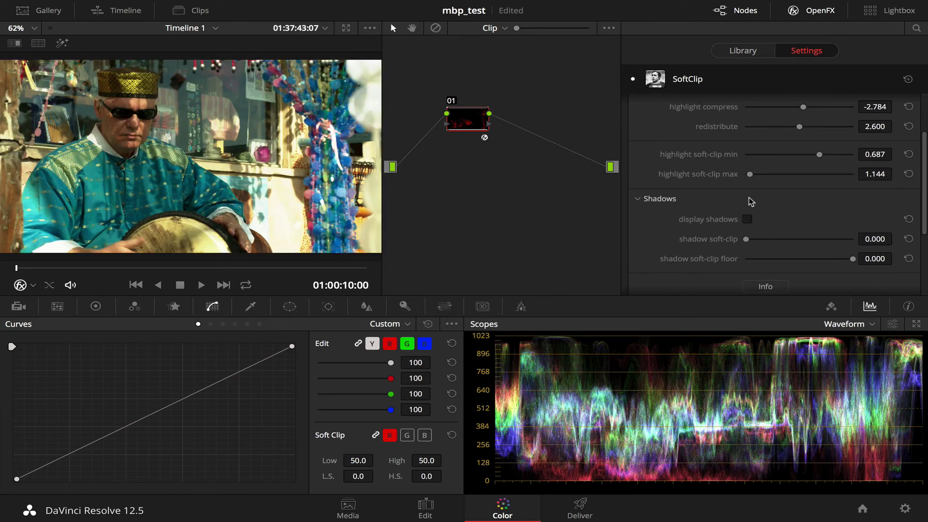
pyautogui.moveTo(760, 240); pyautogui.dragTo(763, 240)
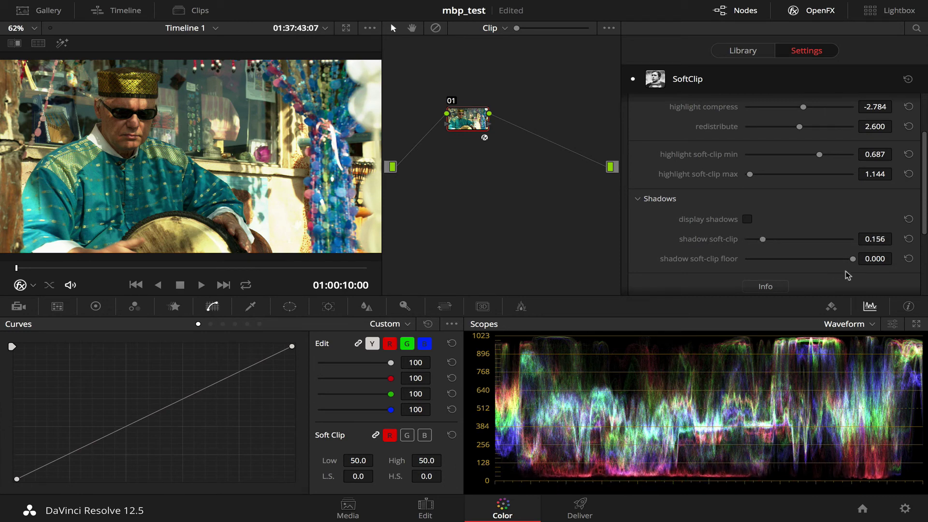
pyautogui.moveTo(852, 261); pyautogui.dragTo(847, 260)
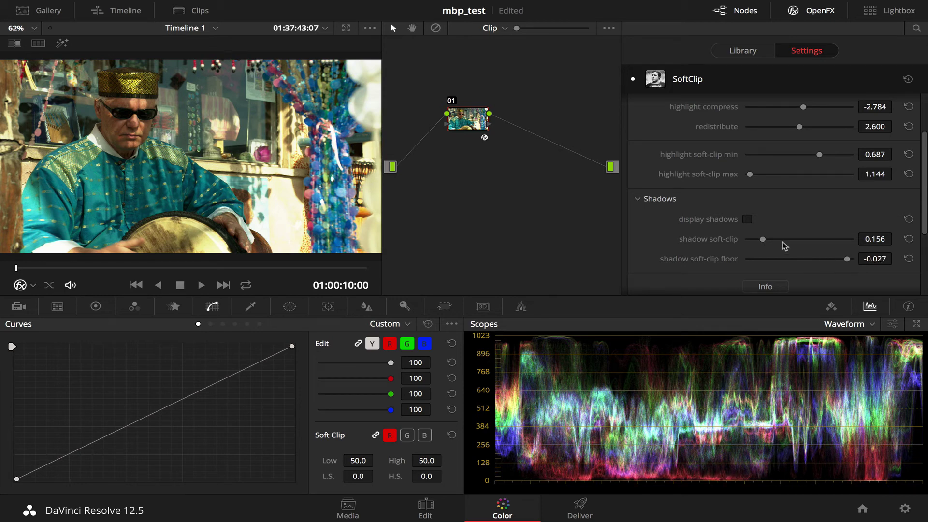
# - Try a shadow soft-clip of about 0.048 and check it with the shadows display
pyautogui.moveTo(765, 238); pyautogui.dragTo(766, 238)
pyautogui.click(750, 217)
pyautogui.scroll(-1, 750, 217)
pyautogui.click(750, 219)
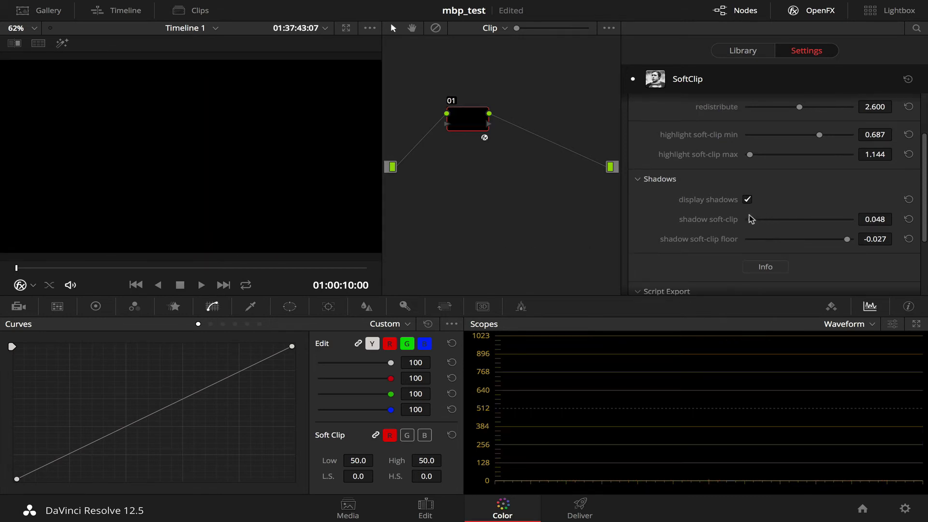
pyautogui.click(749, 200)
pyautogui.scroll(1, 750, 207)
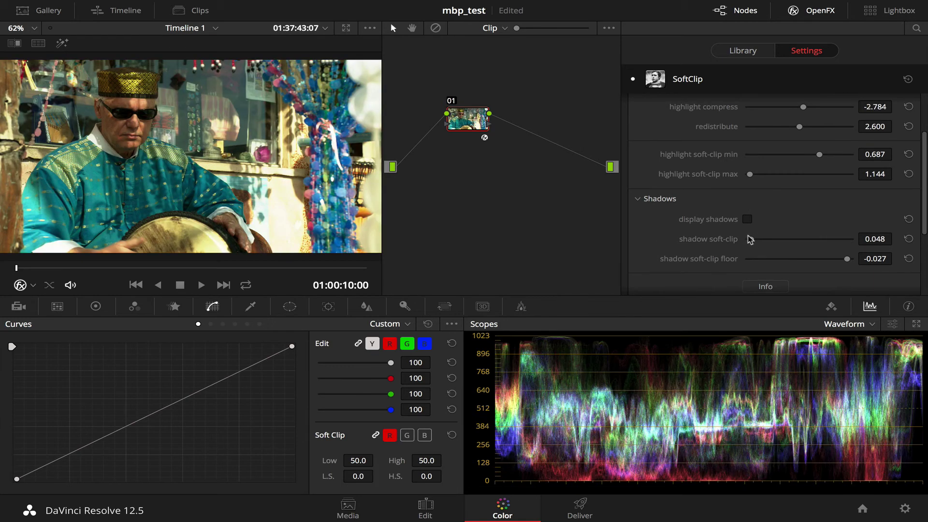
# - Set shadow soft-clip to about 0.181 and check it with the shadows display
pyautogui.moveTo(750, 241)
pyautogui.mouseDown()
pyautogui.moveTo(781, 242)
pyautogui.moveTo(765, 243)
pyautogui.mouseUp()
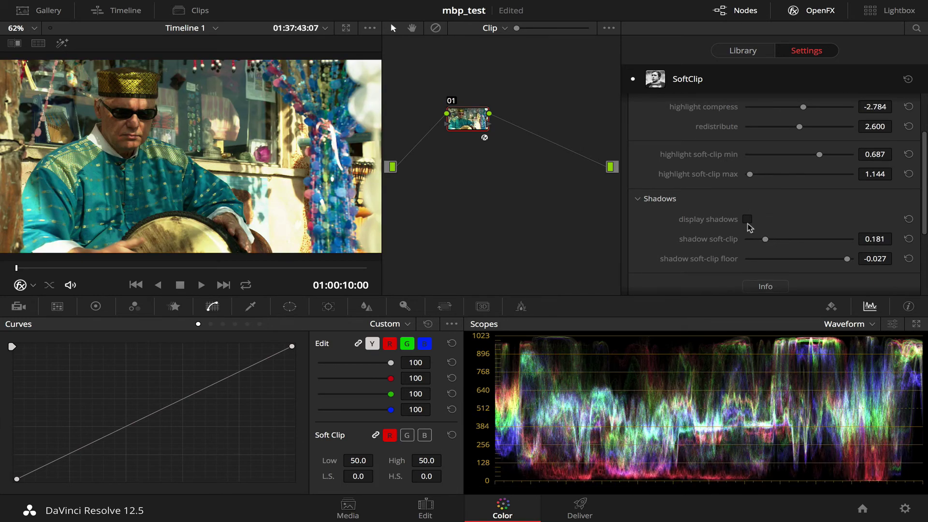
pyautogui.click(749, 221)
pyautogui.scroll(-1, 748, 221)
pyautogui.click(747, 199)
pyautogui.scroll(1, 746, 200)
# - Check the highlights display and the shadows display in turn for any remaining clipping, switching each off again
pyautogui.scroll(2, 788, 204)
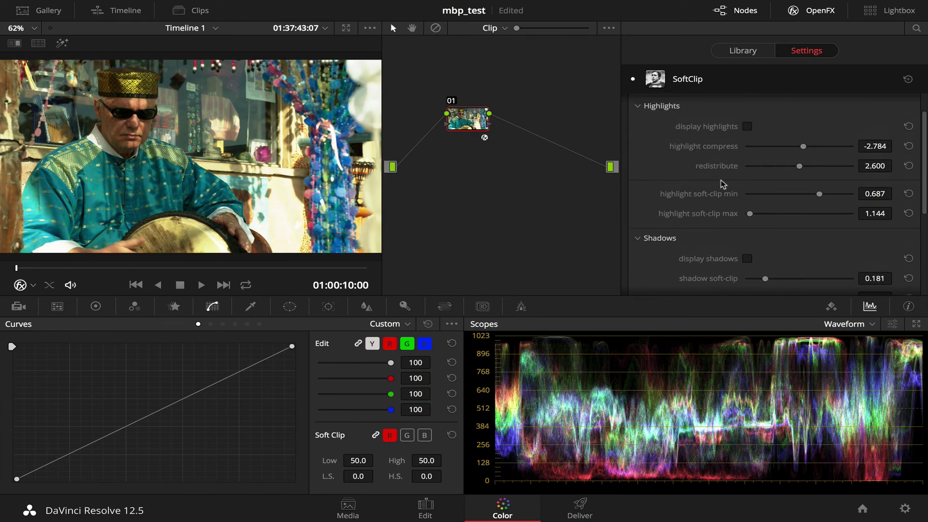
pyautogui.click(748, 127)
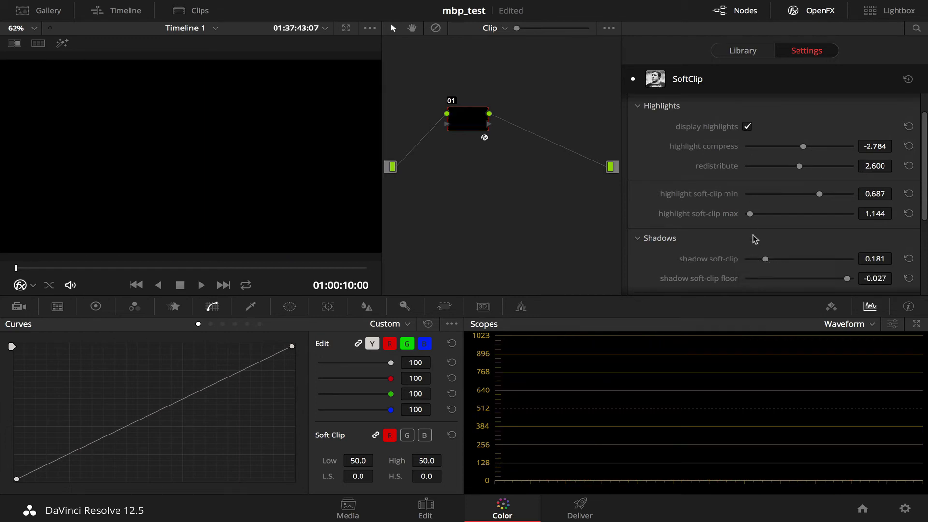
pyautogui.click(748, 126)
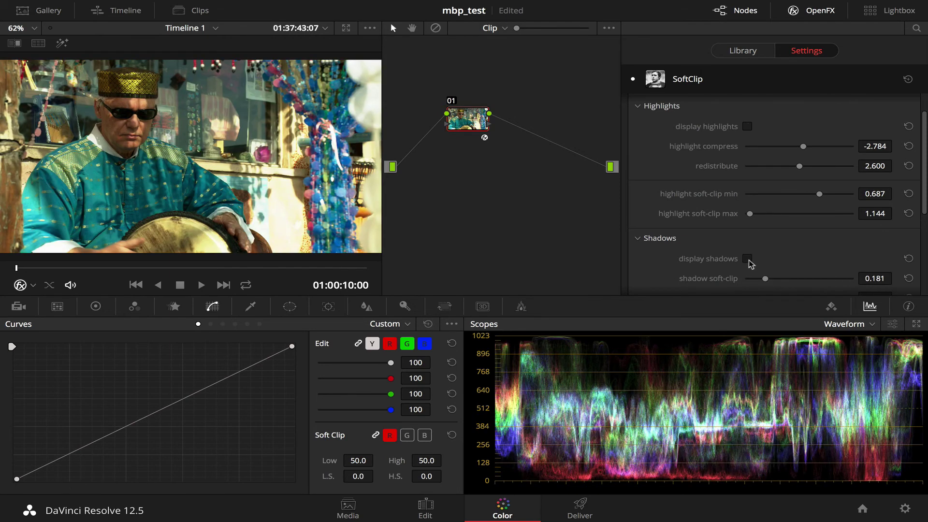
pyautogui.click(748, 260)
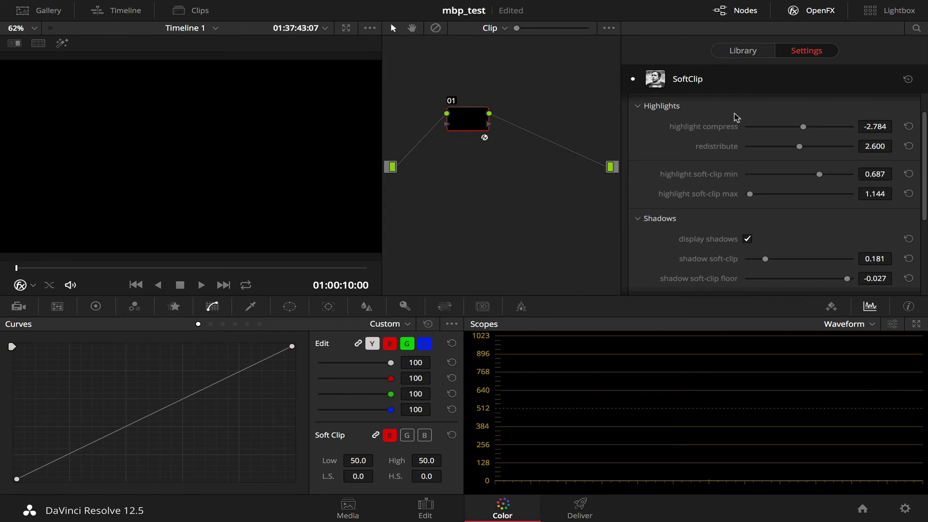
pyautogui.click(748, 240)
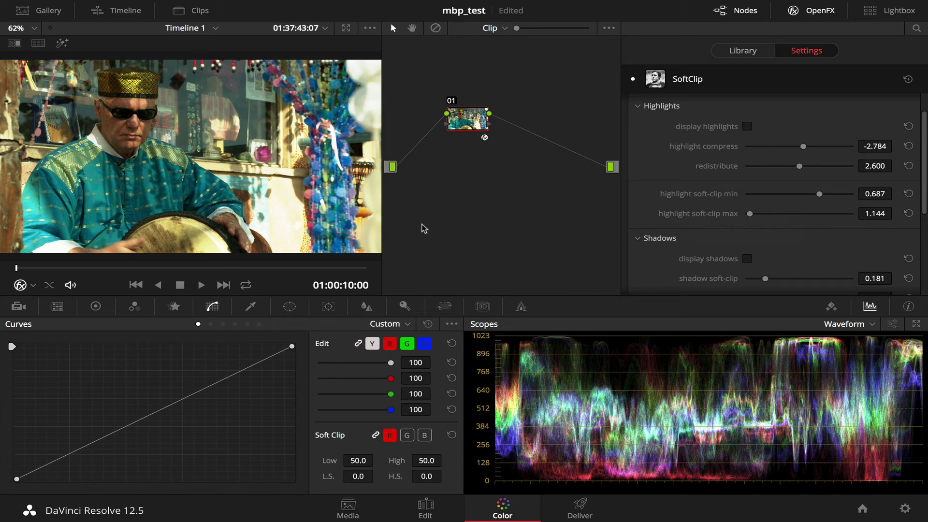
# - Go to the next clip, apply SoftClip to its node 01 and set source log to LogC Alexa Wide Gamut
pyautogui.click(223, 285)
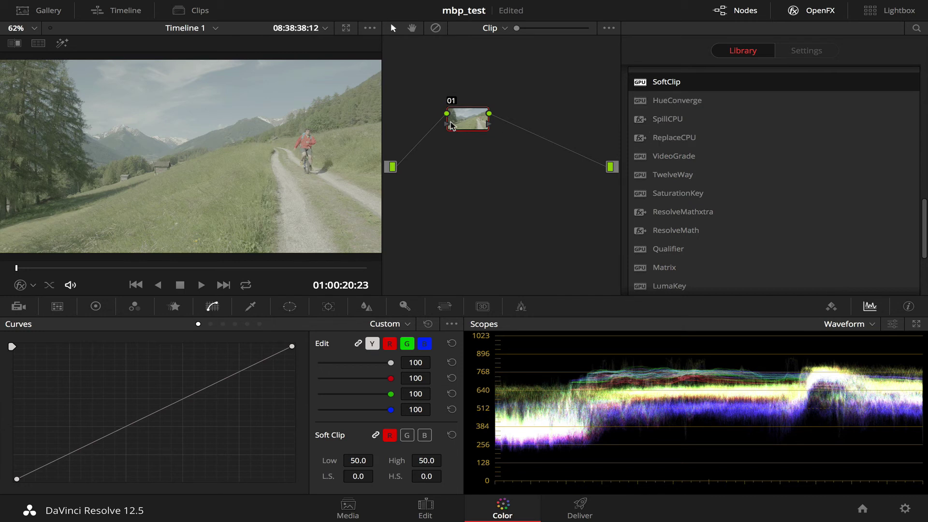
pyautogui.moveTo(463, 117); pyautogui.dragTo(480, 117)
pyautogui.scroll(1, 701, 155)
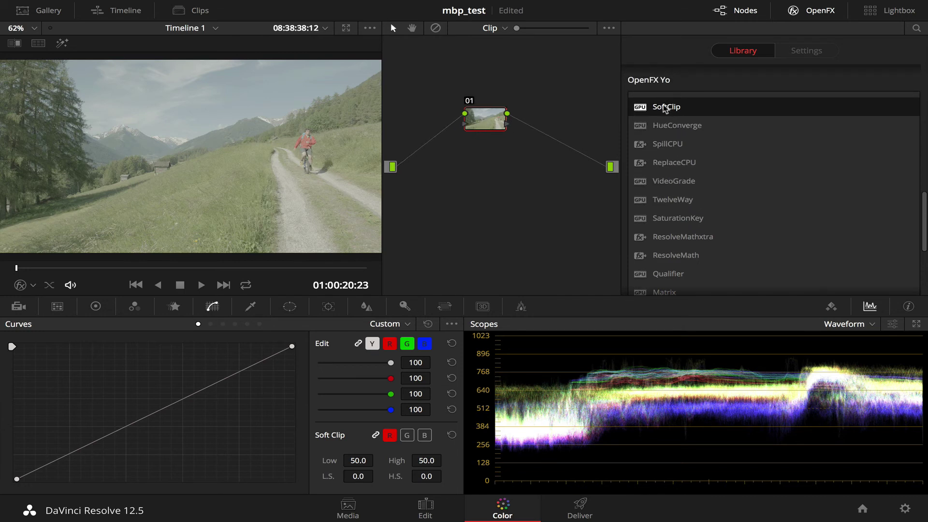
pyautogui.moveTo(660, 106); pyautogui.dragTo(480, 125)
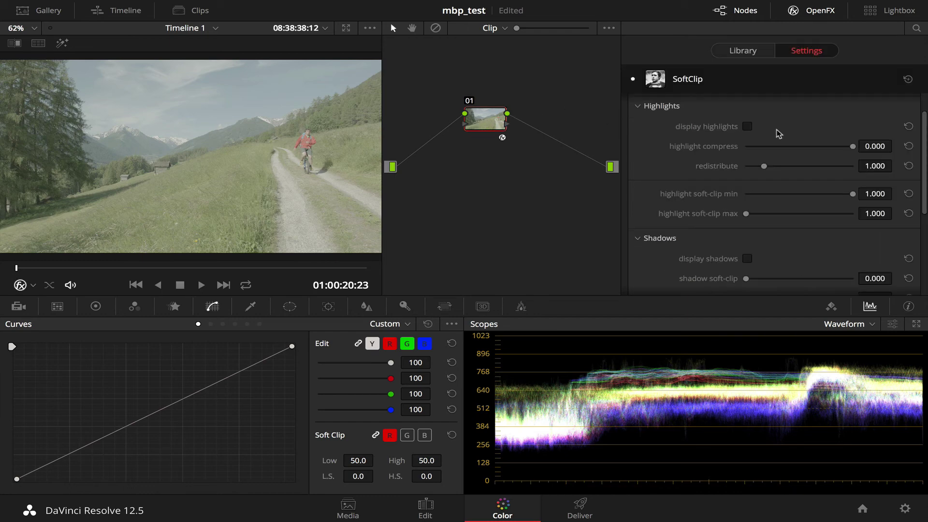
pyautogui.click(798, 115)
pyautogui.click(808, 156)
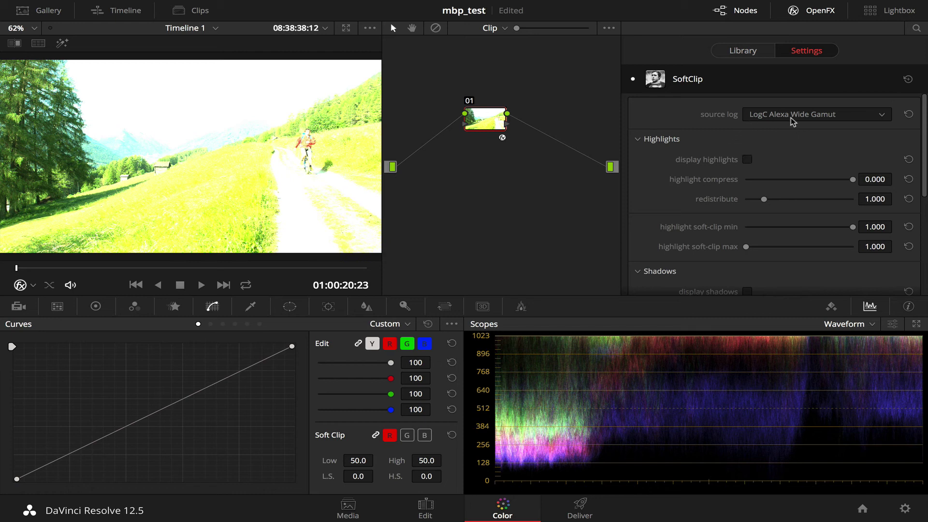
# - Insert a serial node before the SoftClip node, arranging the two nodes side by side
pyautogui.scroll(-2, 684, 234)
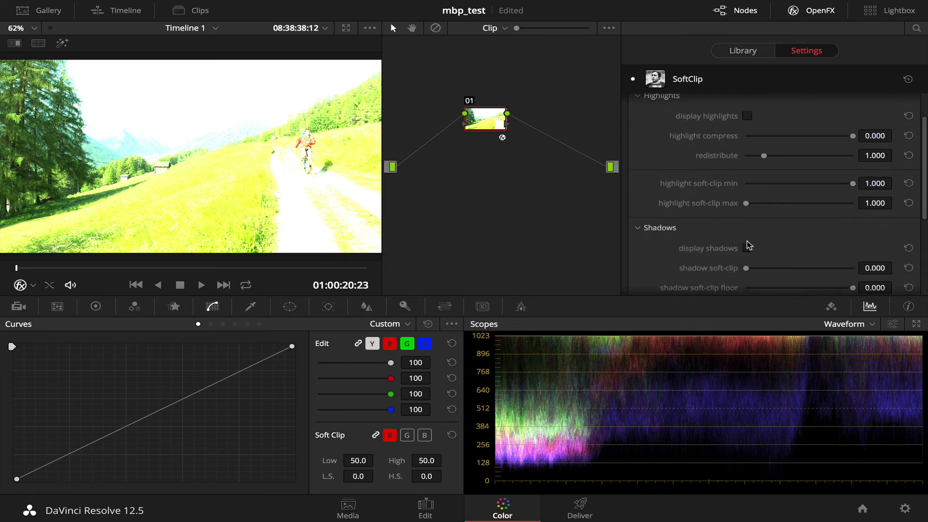
pyautogui.scroll(2, 746, 240)
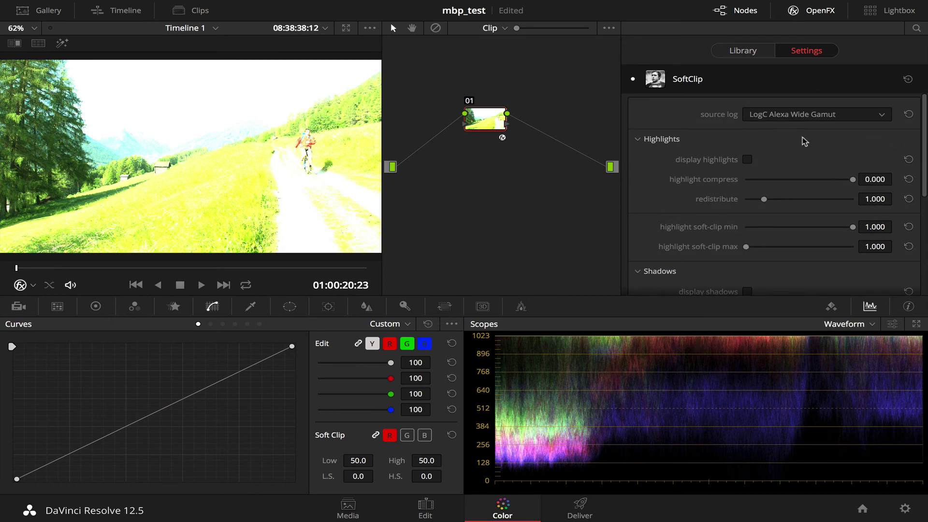
pyautogui.moveTo(487, 122); pyautogui.dragTo(516, 123)
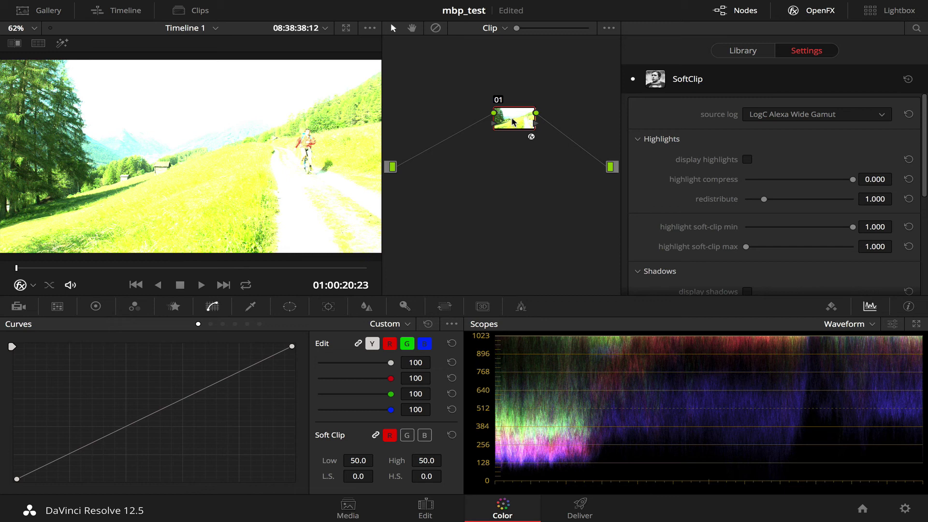
pyautogui.hotkey('shift', 's')
pyautogui.moveTo(512, 175); pyautogui.dragTo(443, 128)
# - Find the FilmGrade plugin in the OpenFX library and apply it to node 02
pyautogui.scroll(-1, 701, 214)
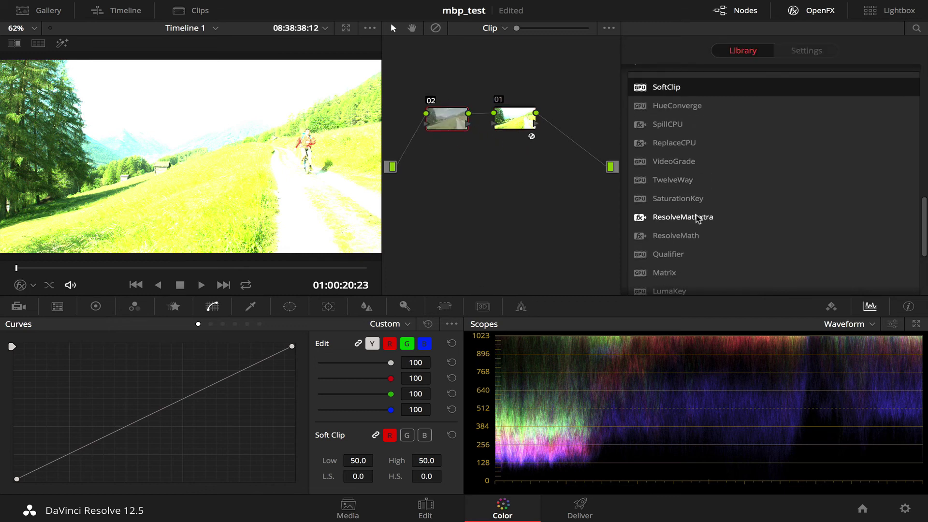
pyautogui.scroll(-2, 702, 192)
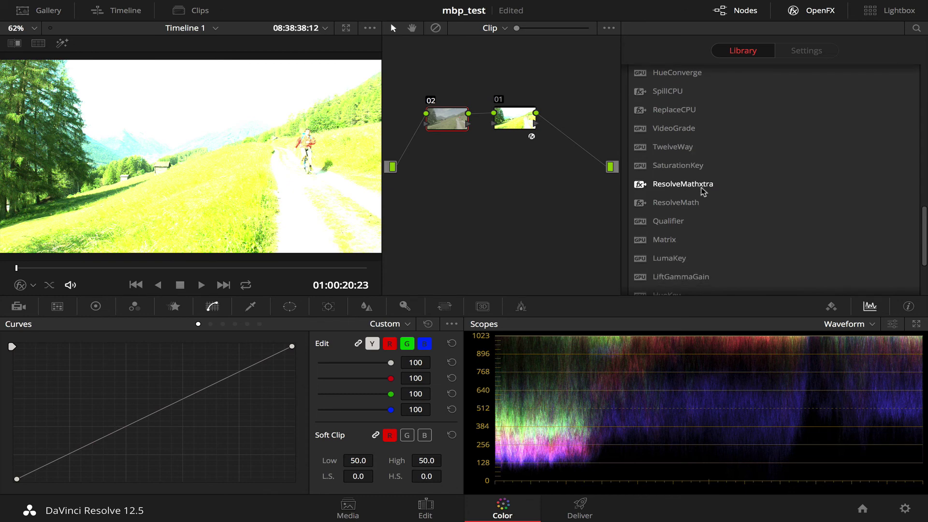
pyautogui.scroll(-4, 701, 191)
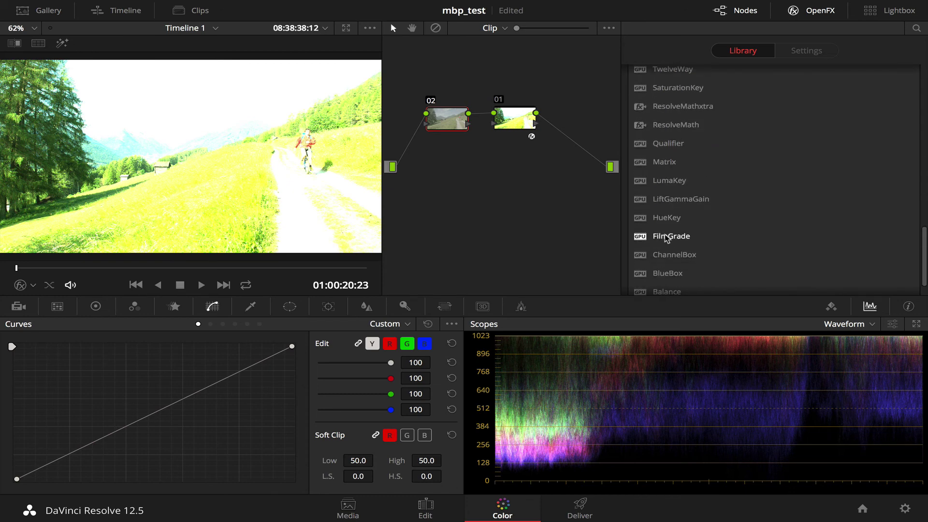
pyautogui.moveTo(669, 237); pyautogui.dragTo(462, 125)
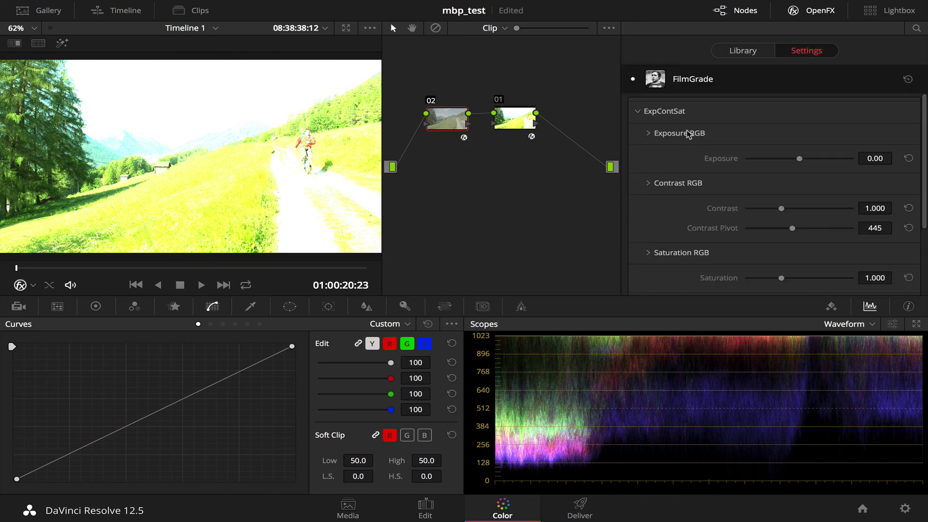
# - Lower FilmGrade's overall exposure to about -15.66 and reduce its midtones
pyautogui.moveTo(800, 159); pyautogui.dragTo(757, 163)
pyautogui.scroll(-3, 744, 208)
pyautogui.click(643, 244)
pyautogui.scroll(-5, 735, 252)
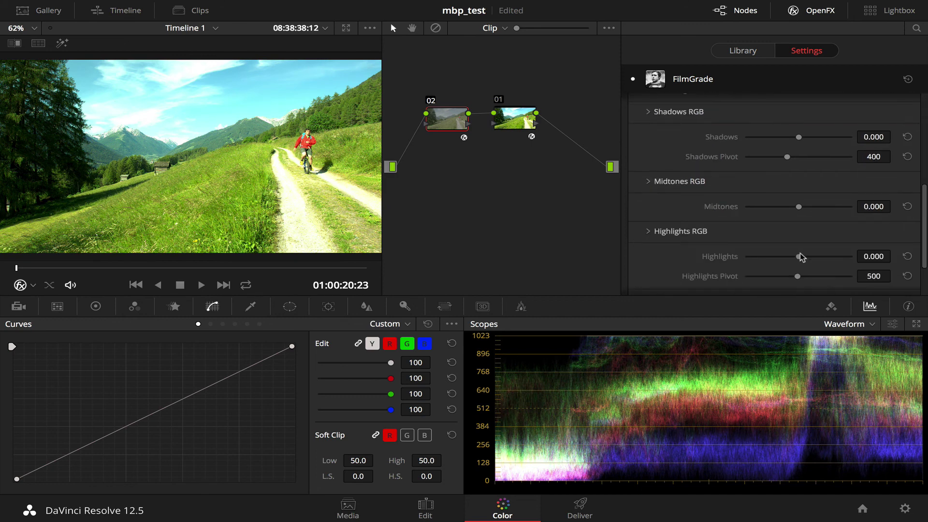
pyautogui.moveTo(801, 207); pyautogui.dragTo(780, 209)
# - With the SoftClip node's highlights displayed in isolation, set highlight compress to about -0.579 and redistribute to about 1.357, and return to the full image
pyautogui.scroll(5, 650, 148)
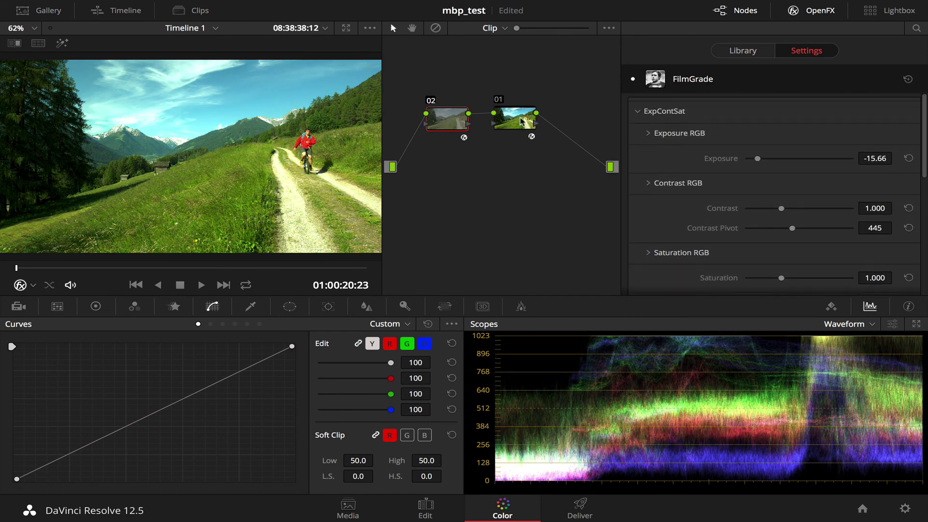
pyautogui.click(523, 121)
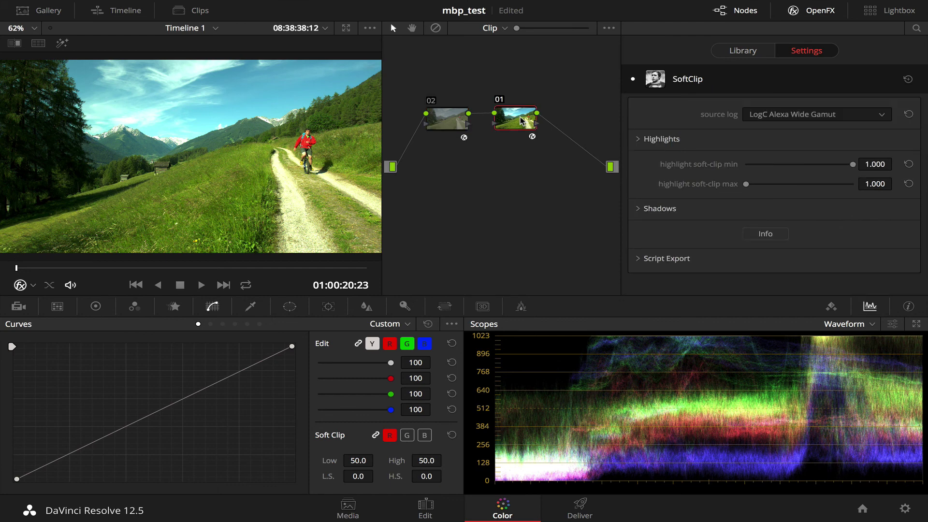
pyautogui.click(637, 139)
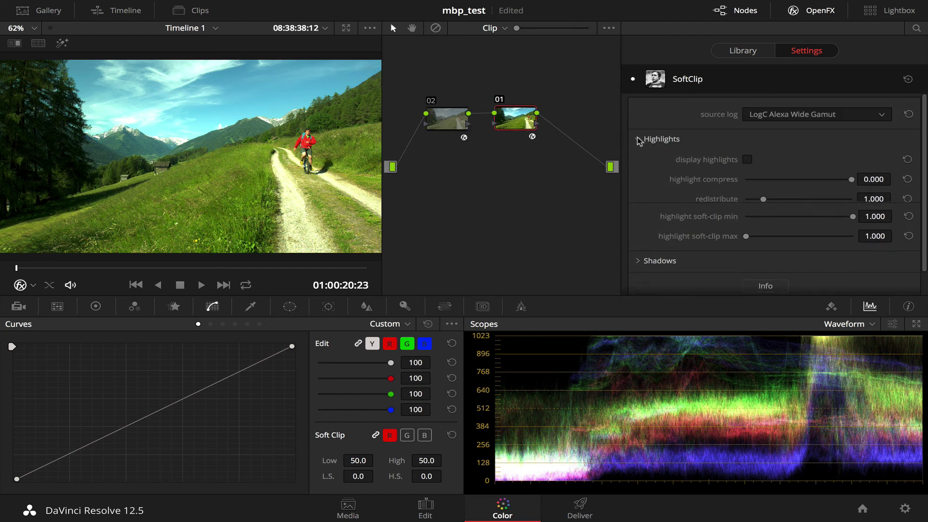
pyautogui.click(748, 159)
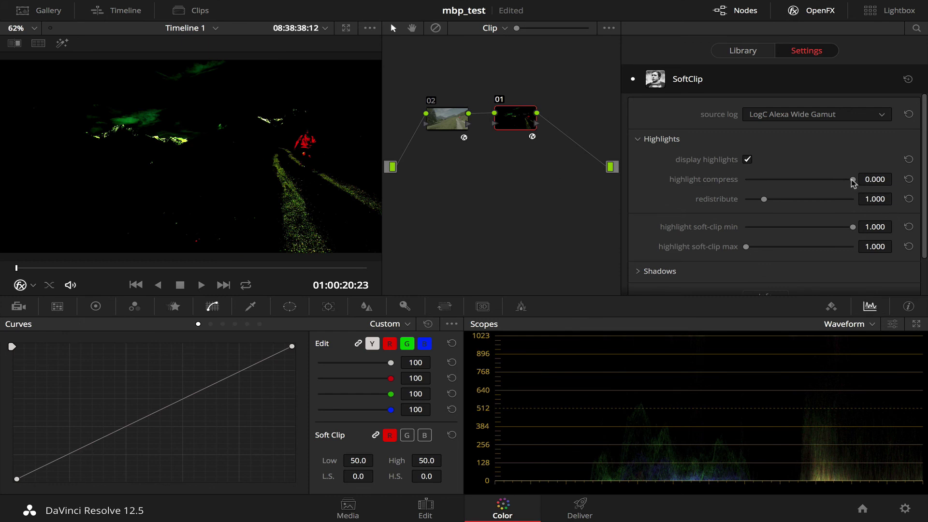
pyautogui.moveTo(853, 180)
pyautogui.mouseDown()
pyautogui.moveTo(807, 189)
pyautogui.moveTo(856, 192)
pyautogui.moveTo(842, 194)
pyautogui.mouseUp()
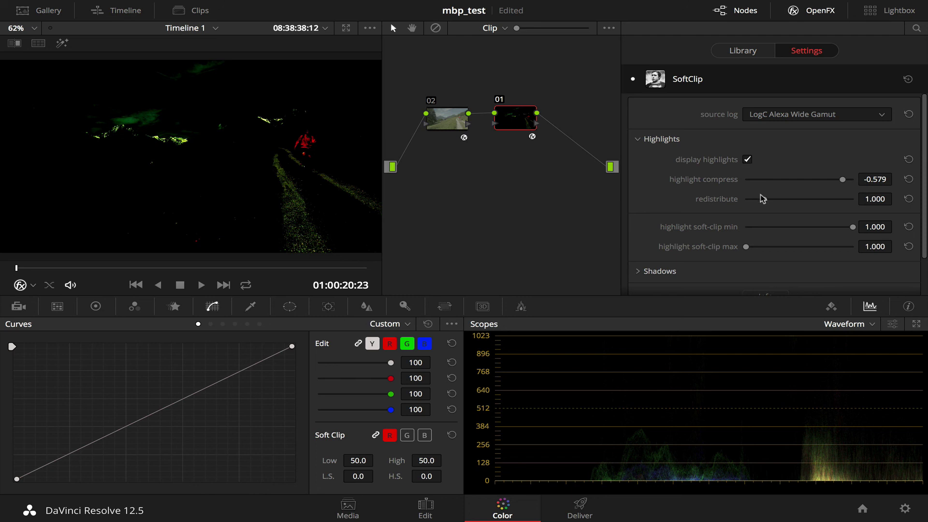
pyautogui.moveTo(763, 199); pyautogui.dragTo(772, 199)
pyautogui.click(747, 160)
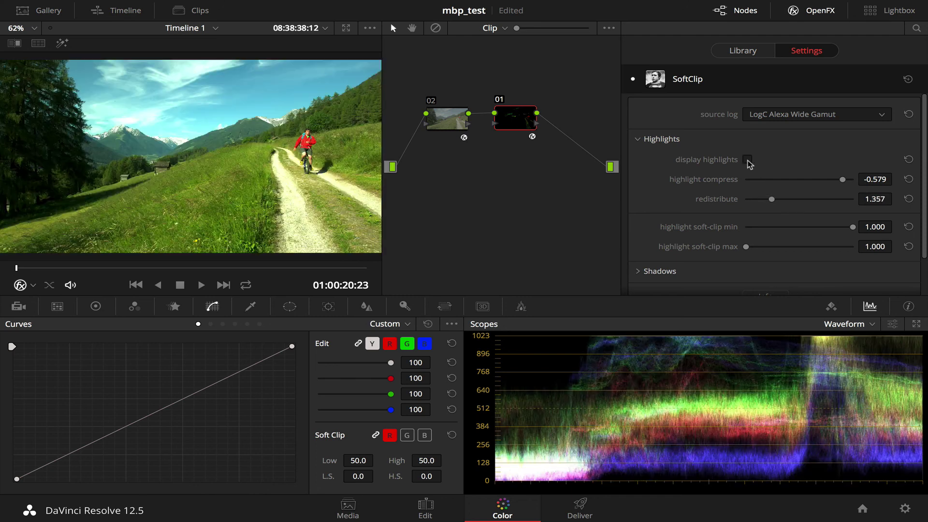
# - Set SoftClip's highlight soft-clip min to about 0.609 and highlight soft-clip max to about 1.144
pyautogui.scroll(-2, 721, 213)
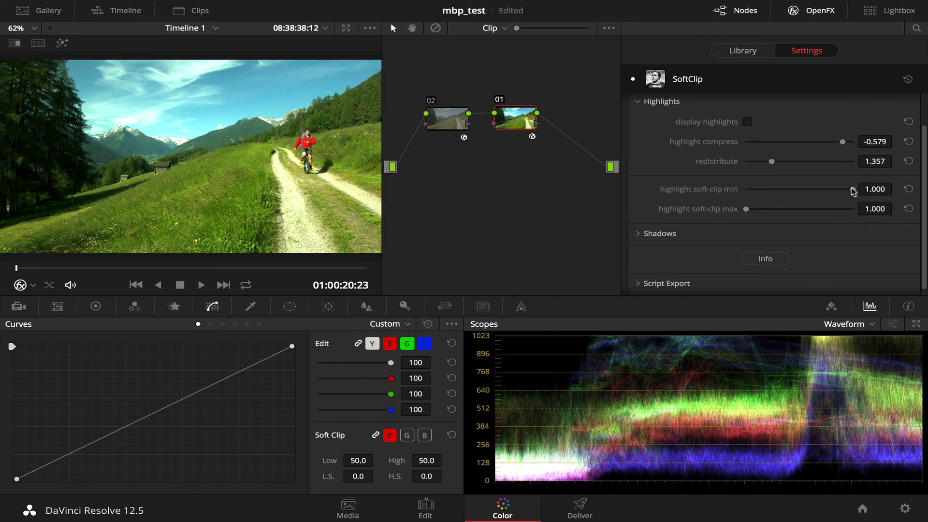
pyautogui.moveTo(853, 192); pyautogui.dragTo(821, 191)
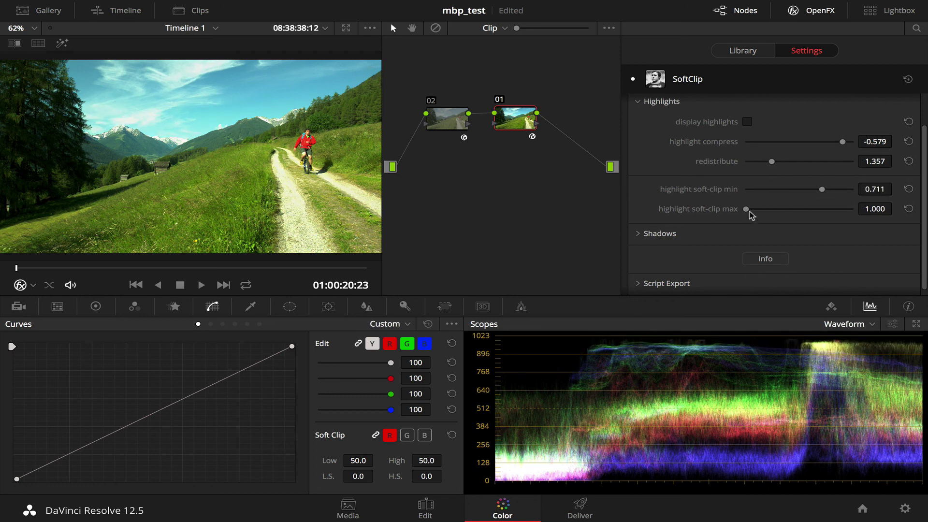
pyautogui.moveTo(749, 211); pyautogui.dragTo(748, 213)
pyautogui.moveTo(822, 189); pyautogui.dragTo(812, 189)
pyautogui.moveTo(749, 213); pyautogui.dragTo(751, 214)
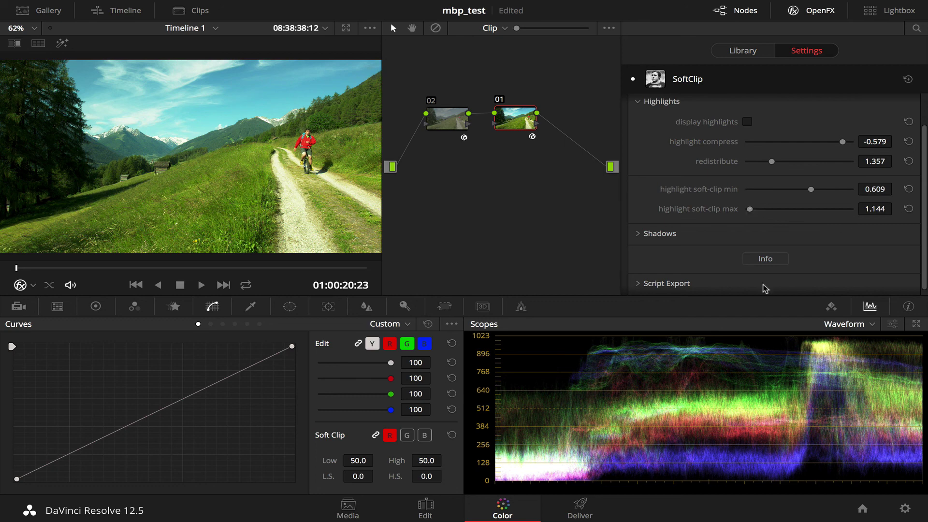
# - Preview only the clipped shadows through SoftClip's shadow display, and return to the full image
pyautogui.scroll(-1, 661, 165)
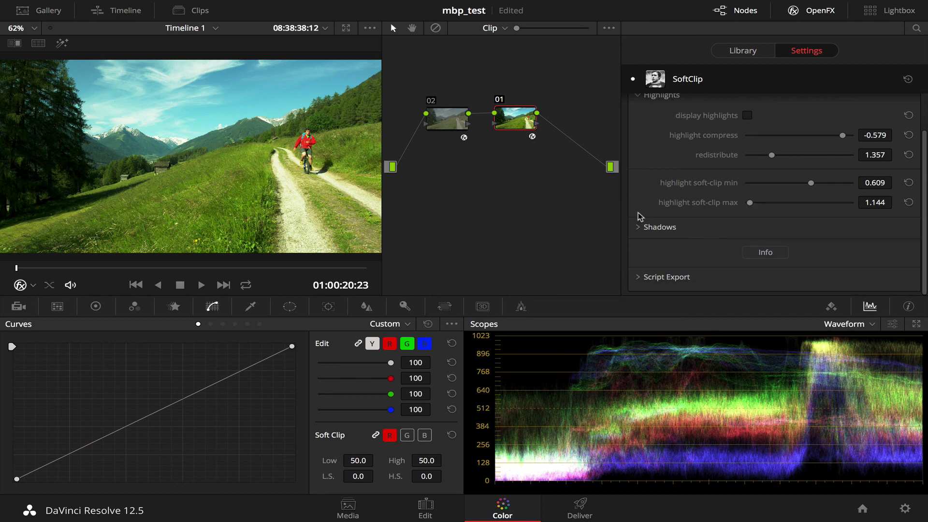
pyautogui.click(638, 227)
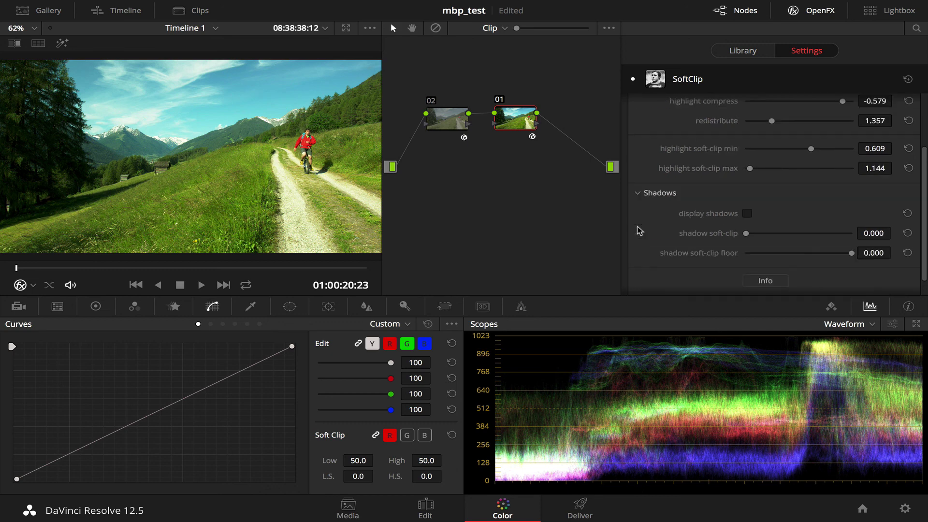
pyautogui.click(748, 214)
pyautogui.scroll(-3, 748, 214)
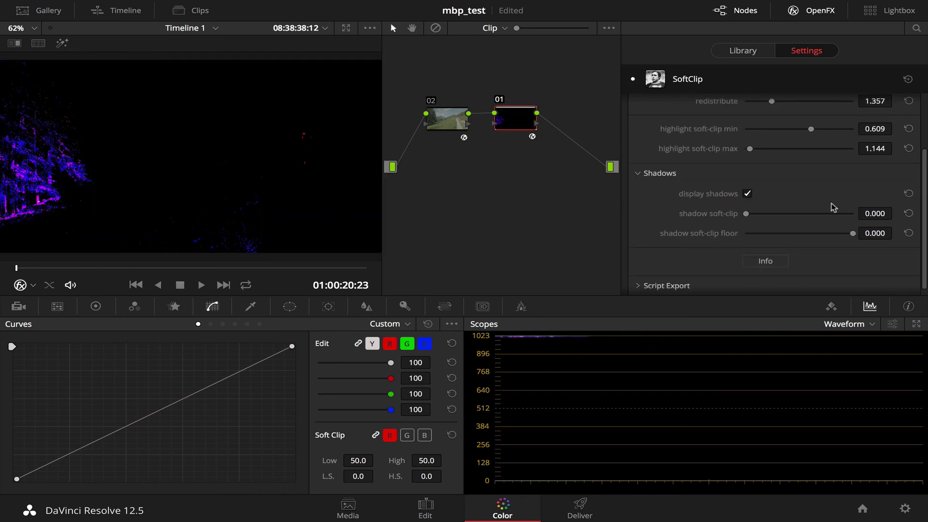
pyautogui.click(748, 194)
pyautogui.scroll(3, 748, 194)
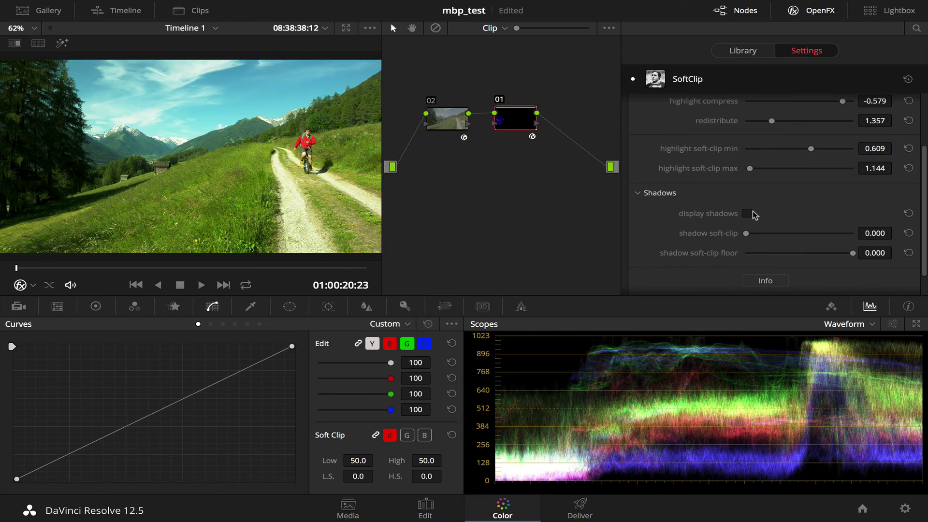
# - Set SoftClip's shadow soft-clip to about 0.139 and shadow soft-clip floor to about -0.033
pyautogui.moveTo(749, 235); pyautogui.dragTo(761, 235)
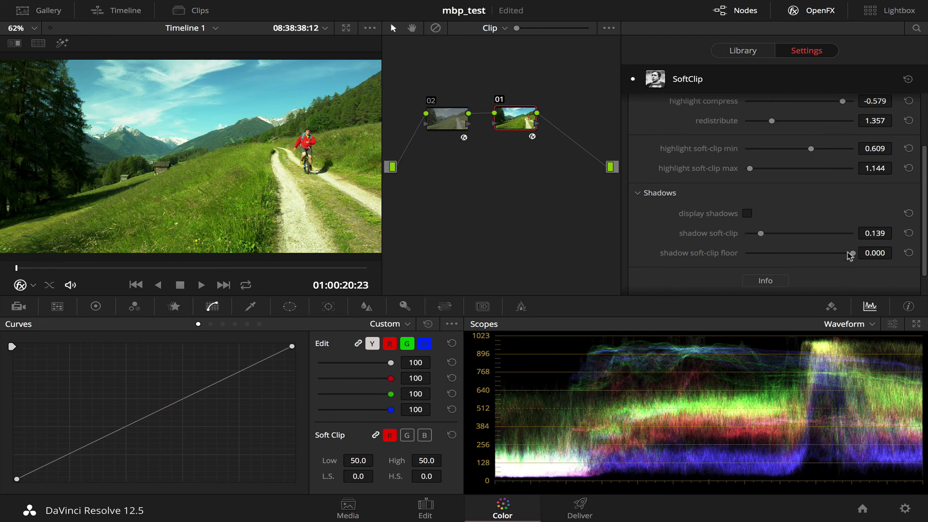
pyautogui.moveTo(850, 255); pyautogui.dragTo(847, 256)
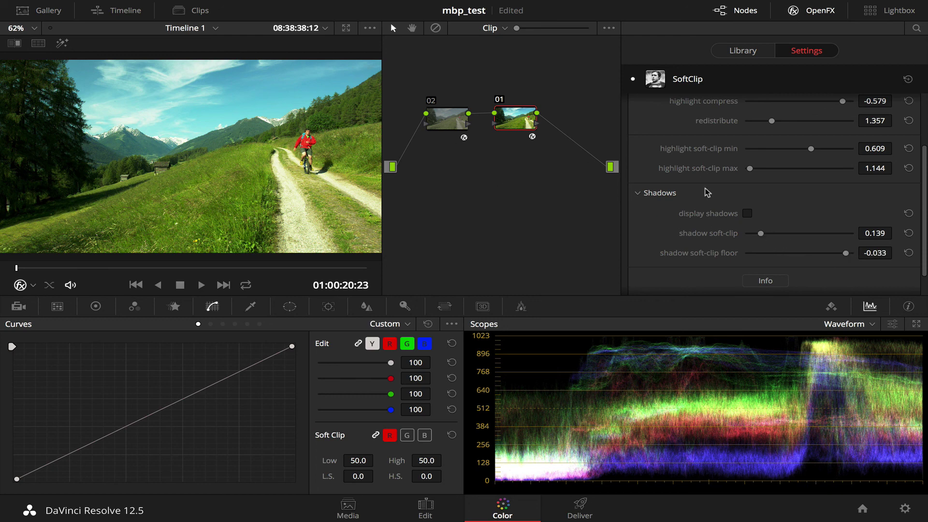
pyautogui.scroll(3, 706, 192)
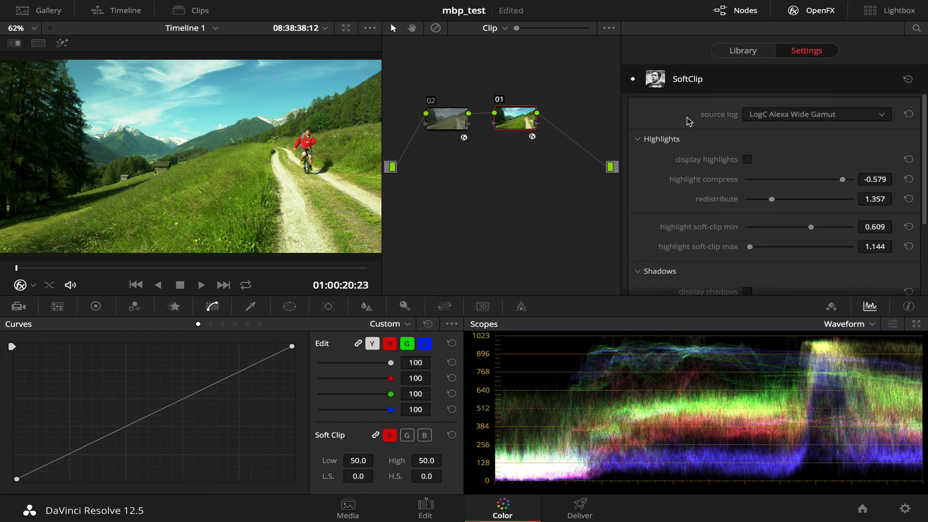